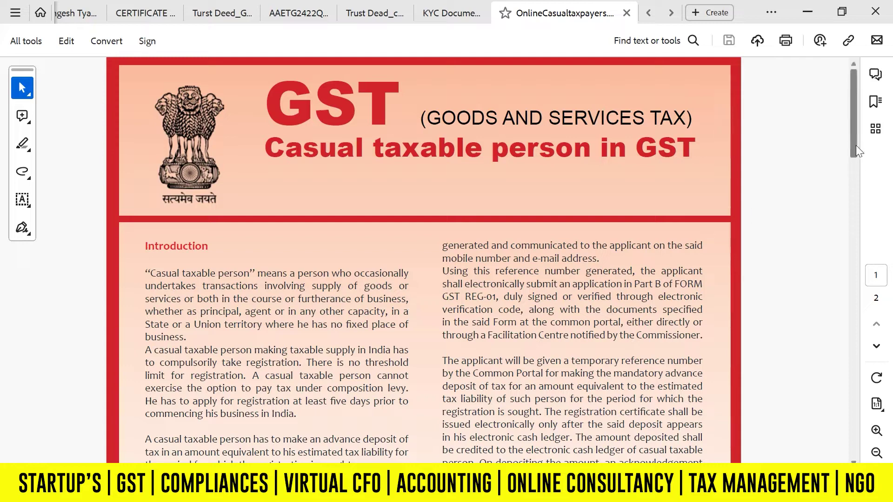
# - Scroll to the Introduction on page 1 of the Casual taxable person guide
pyautogui.scroll(-1, 856, 149)
pyautogui.scroll(-1, 858, 158)
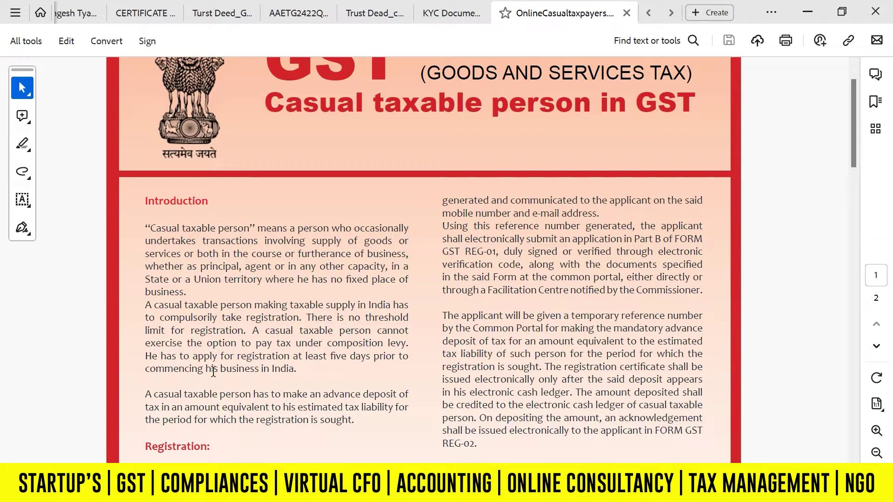
pyautogui.moveTo(146, 357); pyautogui.dragTo(285, 362)
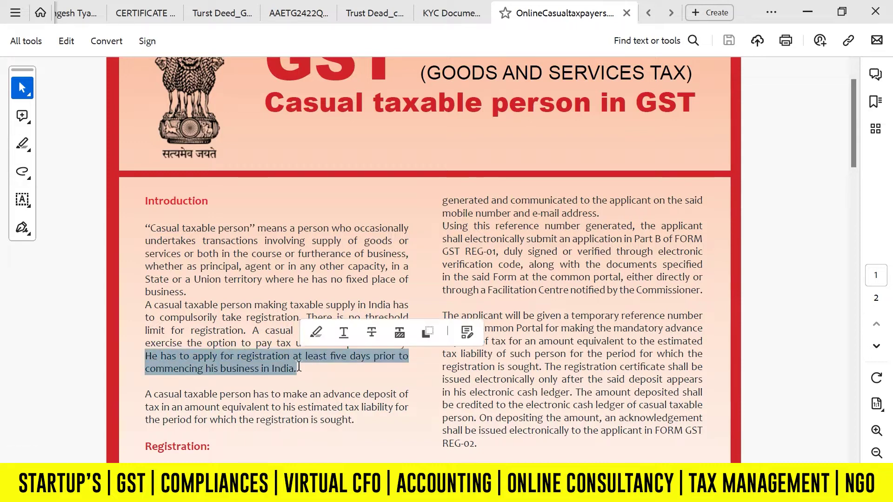
pyautogui.click(314, 373)
pyautogui.moveTo(300, 356); pyautogui.dragTo(227, 370)
pyautogui.click(303, 375)
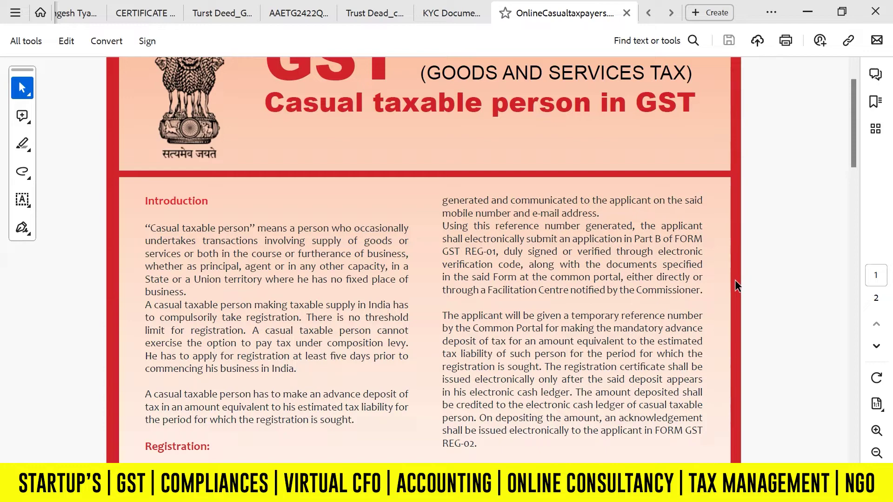
# - Scroll past the Registration section to page 2's Returns section listing GSTR-1, GSTR-2 and GSTR-3
pyautogui.moveTo(850, 152); pyautogui.dragTo(858, 201)
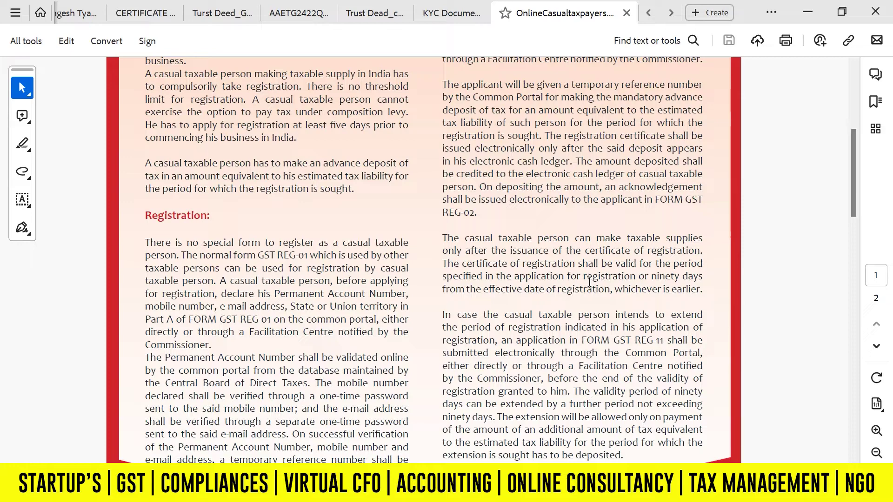
pyautogui.scroll(-10, 263, 227)
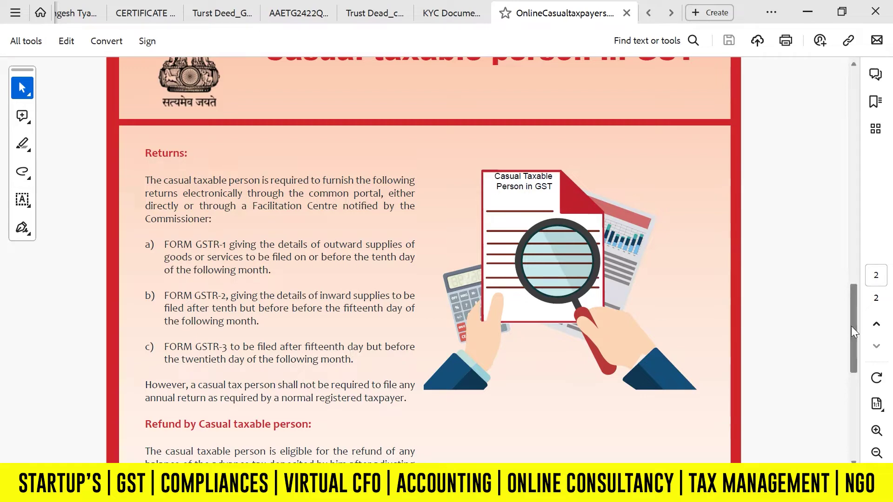
# - Scroll the guide down to the Refund section, then start a web address in Chrome
pyautogui.moveTo(859, 334); pyautogui.dragTo(859, 366)
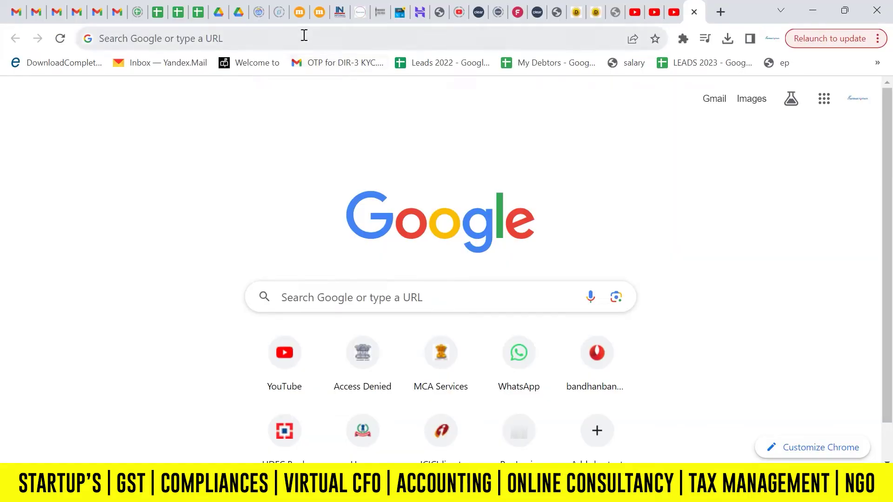
pyautogui.click(304, 37)
# - Load gst.gov.in and go to New Registration under Services > Registration
pyautogui.write('gst.g')
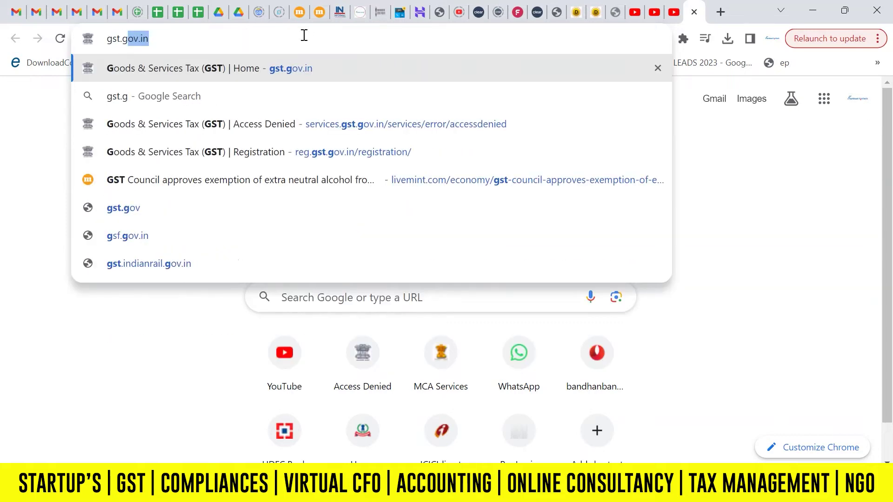
pyautogui.write('ov.in')
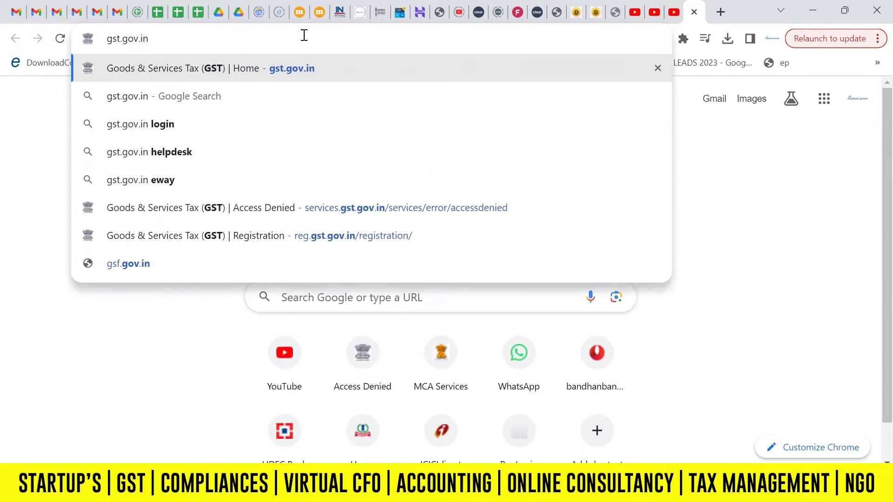
pyautogui.press('Return')
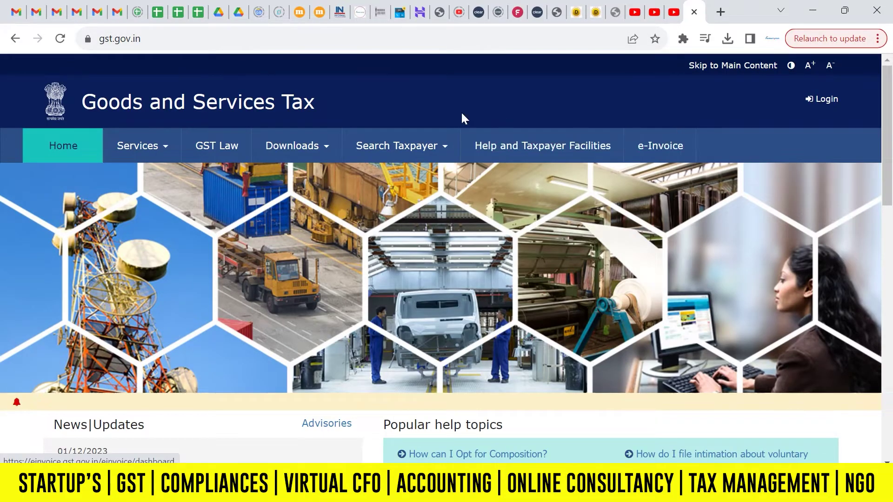
pyautogui.click(166, 151)
pyautogui.moveTo(60, 188)
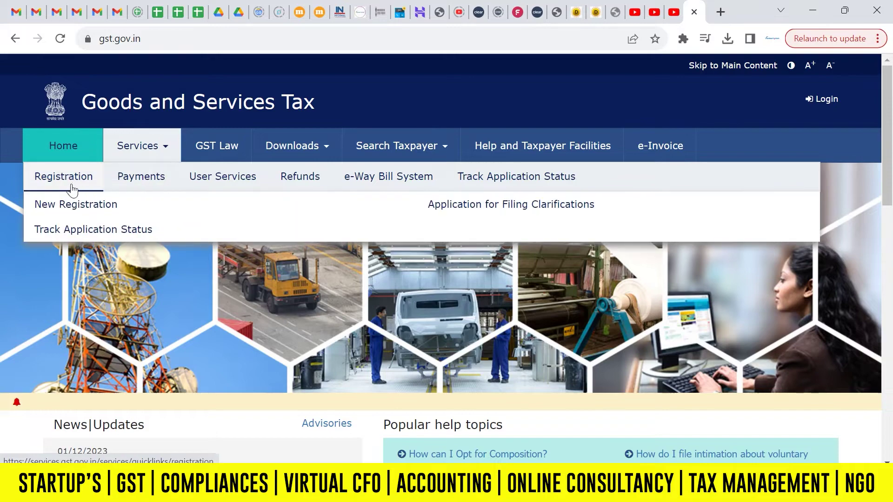
pyautogui.click(78, 204)
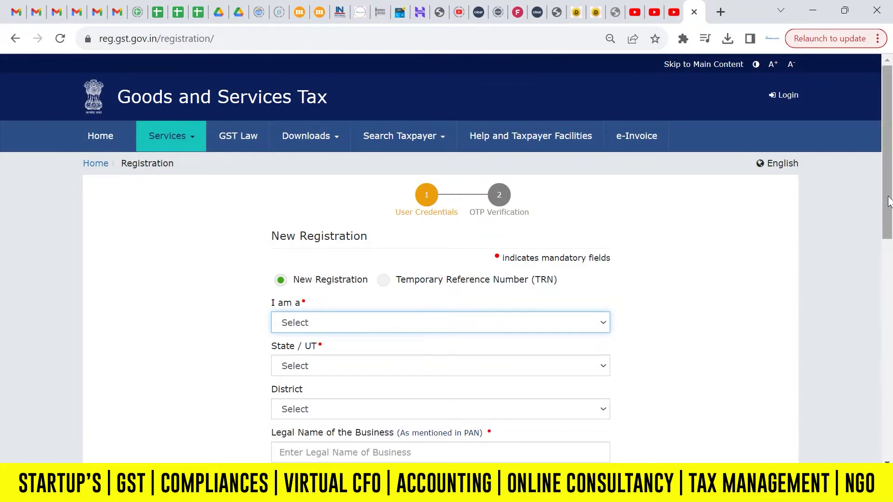
# - Choose Taxpayer as the applicant type on the New Registration form
pyautogui.scroll(-3, 888, 201)
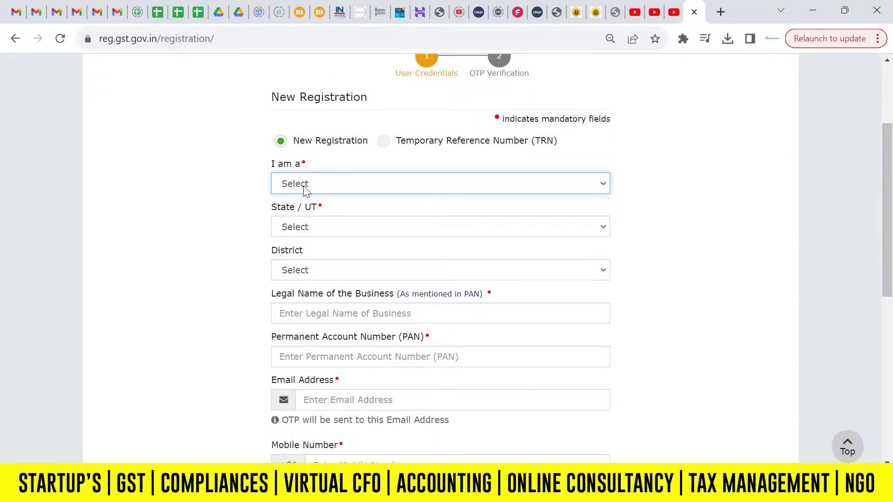
pyautogui.click(305, 189)
pyautogui.click(302, 211)
# - Select Haryana as the state and Faridabad as the district, then scroll toward the captcha
pyautogui.scroll(-1, 746, 213)
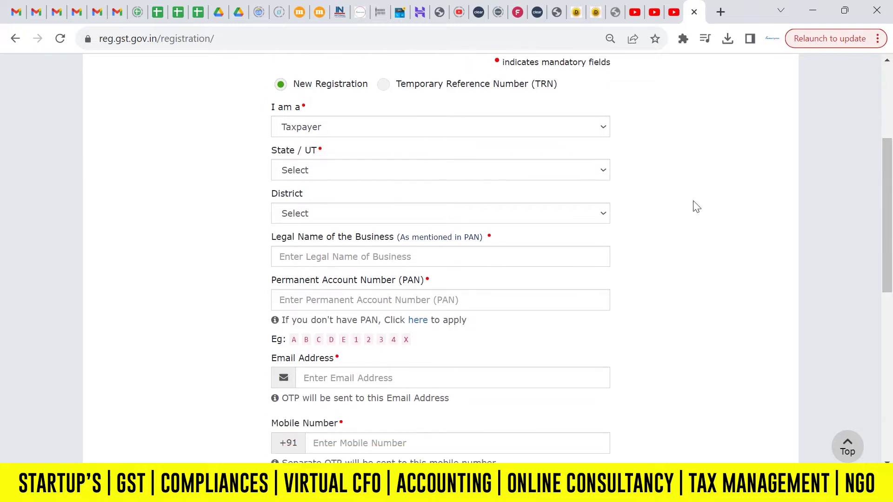
pyautogui.click(412, 177)
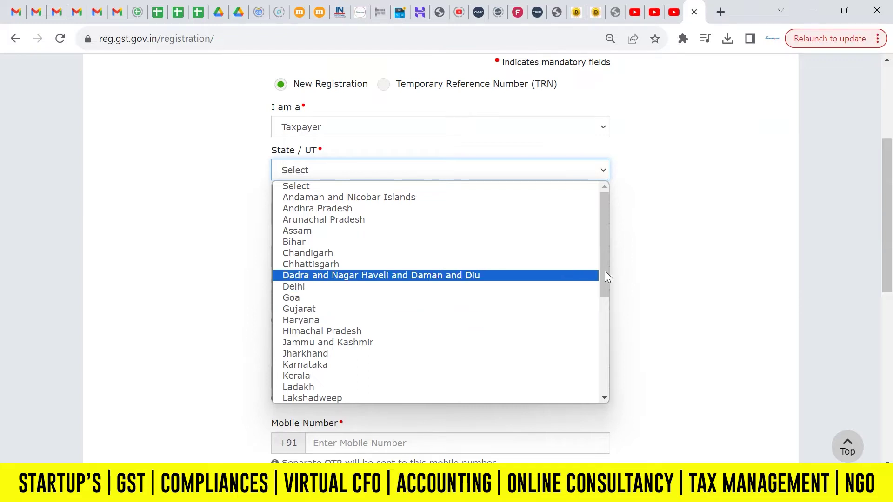
pyautogui.moveTo(608, 273); pyautogui.dragTo(604, 347)
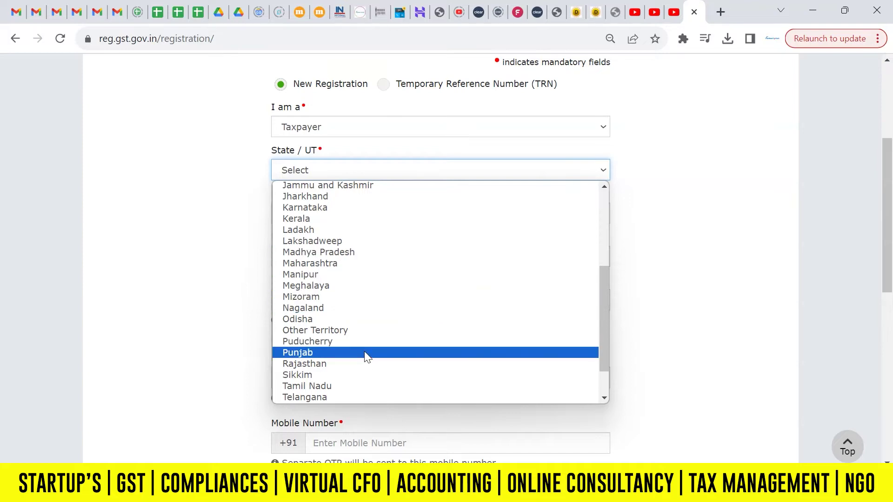
pyautogui.press('h')
pyautogui.click(309, 187)
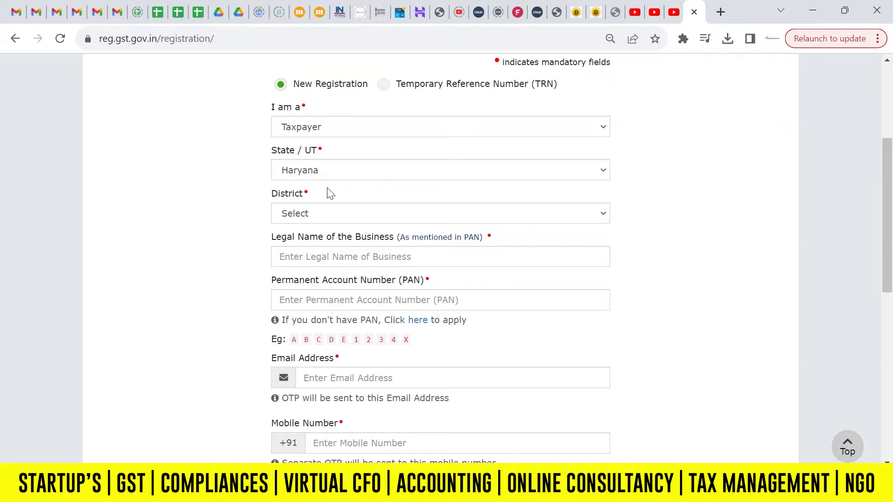
pyautogui.click(334, 219)
pyautogui.press('f')
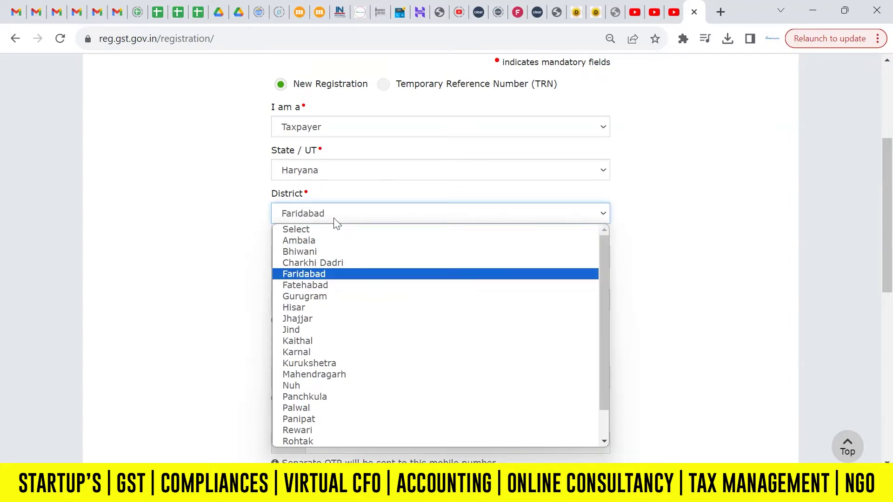
pyautogui.click(329, 274)
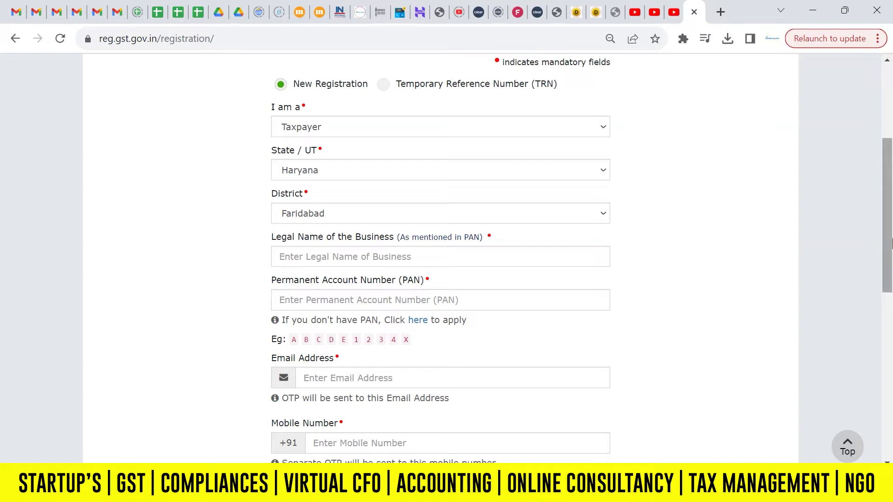
pyautogui.scroll(-3, 392, 303)
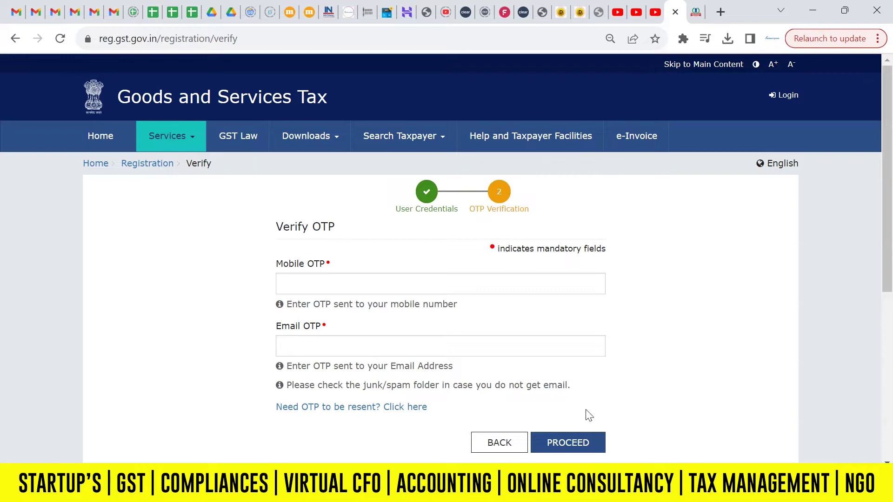
# - Submit Part A from the OTP page and select the issued TRN to copy it
pyautogui.click(568, 443)
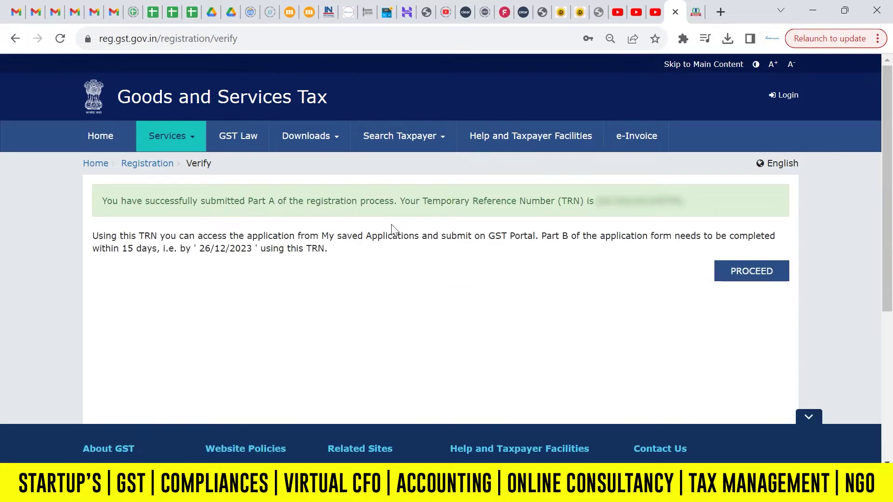
pyautogui.moveTo(598, 205); pyautogui.dragTo(683, 203)
pyautogui.click(590, 269)
pyautogui.moveTo(595, 201); pyautogui.dragTo(683, 200)
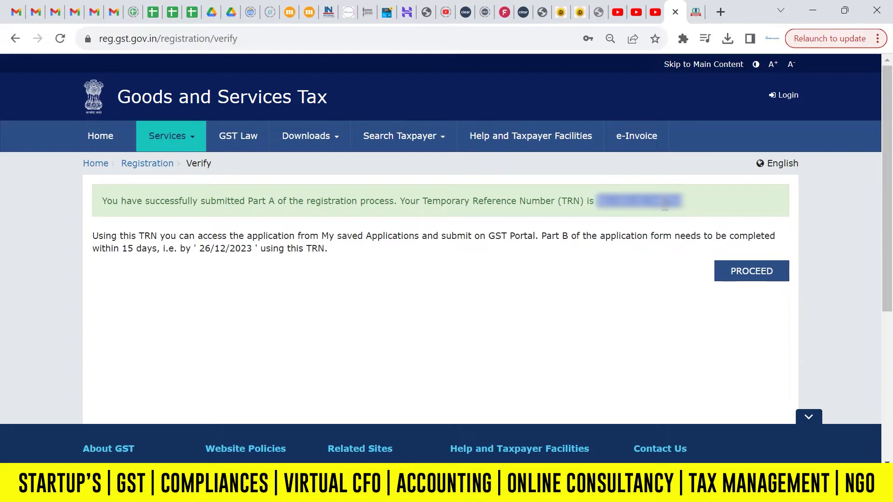
# - Log in with the pasted TRN and the CAPTCHA, then verify the OTP to reach the dashboard
pyautogui.click(733, 277)
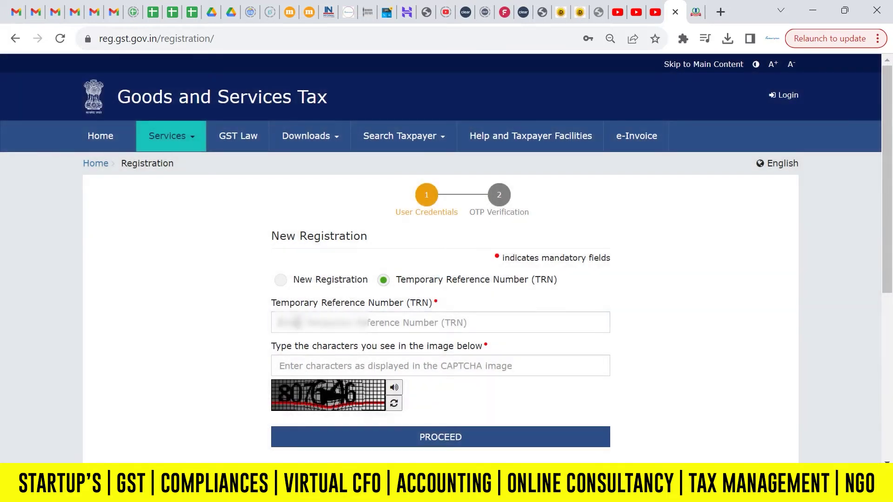
pyautogui.click(297, 322)
pyautogui.hotkey('ctrl', 'v')
pyautogui.click(306, 359)
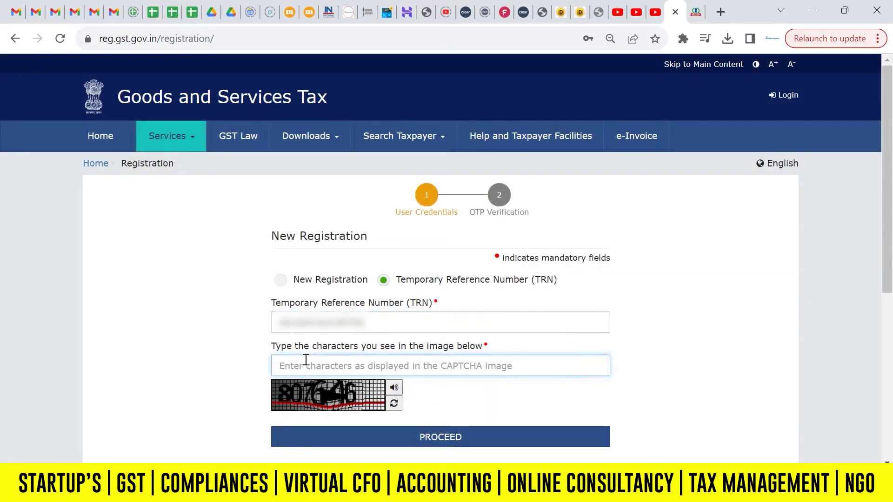
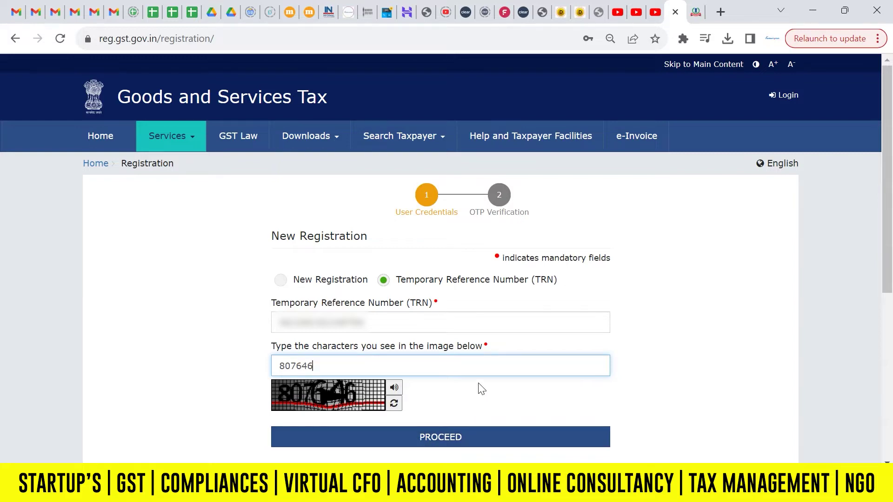
pyautogui.click(438, 439)
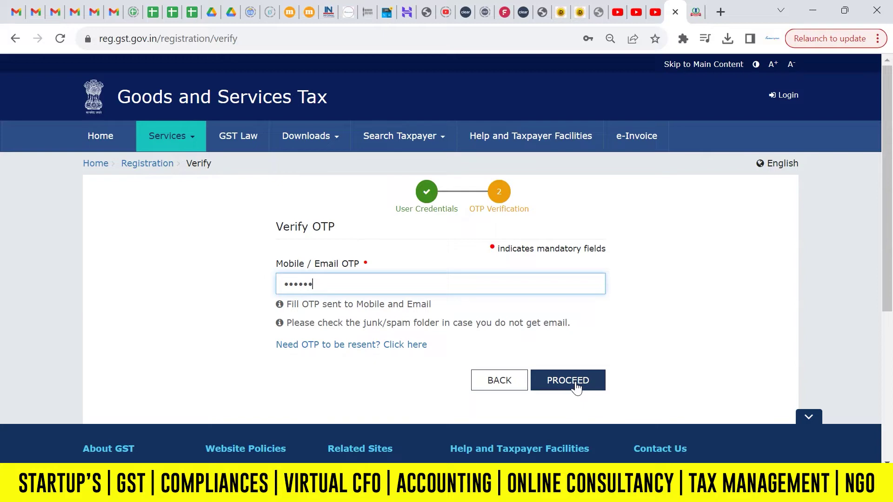
pyautogui.click(576, 384)
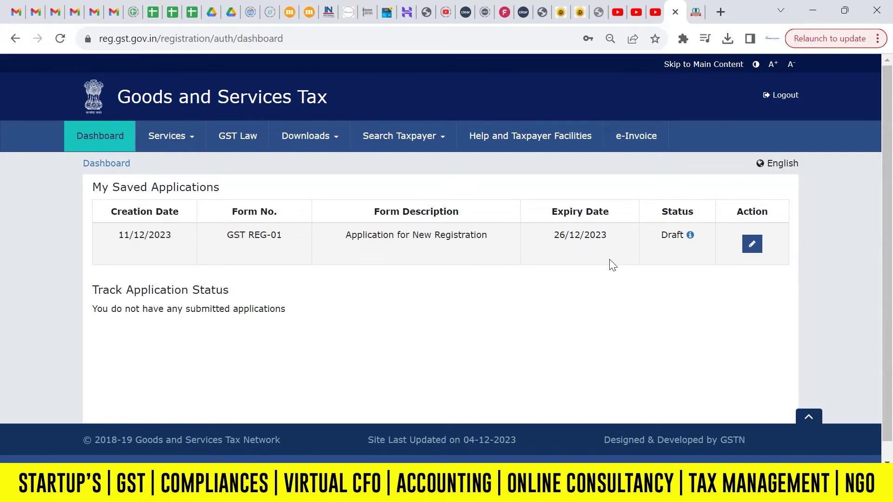
# - Open the Draft GST REG-01 application for editing via its Action column pencil icon
pyautogui.click(751, 245)
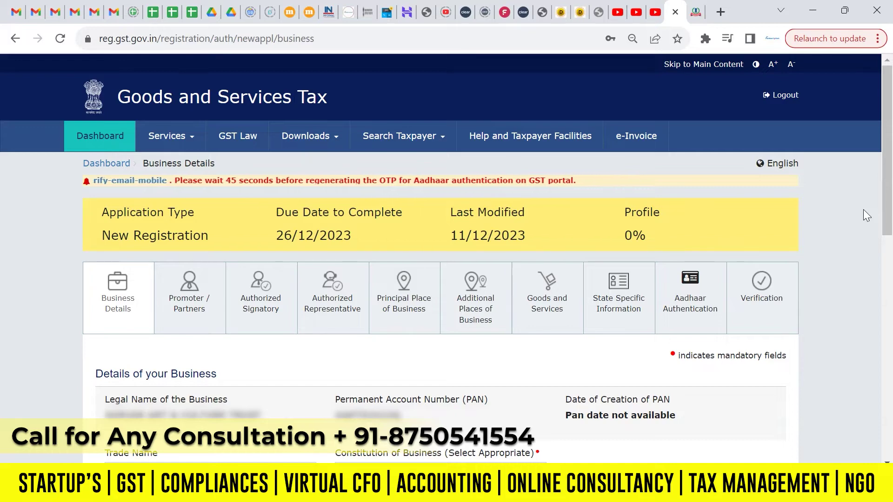
# - Set Constitution of Business to Society/ Club/ Trust/ AOP and review the form down to District Faridabad
pyautogui.scroll(-1, 864, 210)
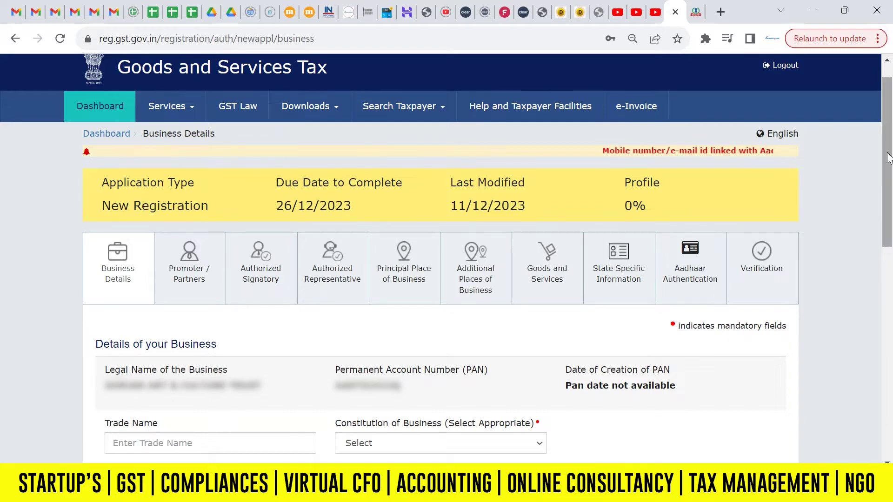
pyautogui.scroll(-3, 488, 199)
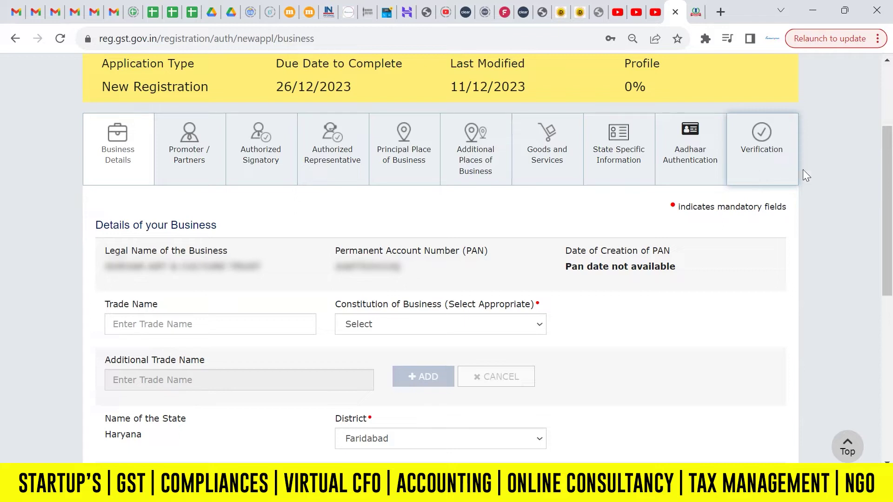
pyautogui.moveTo(888, 224); pyautogui.dragTo(889, 270)
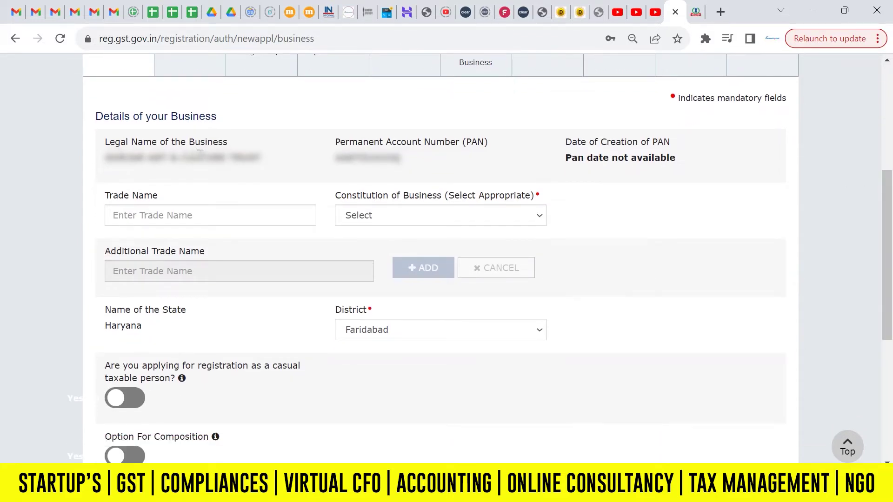
pyautogui.click(254, 215)
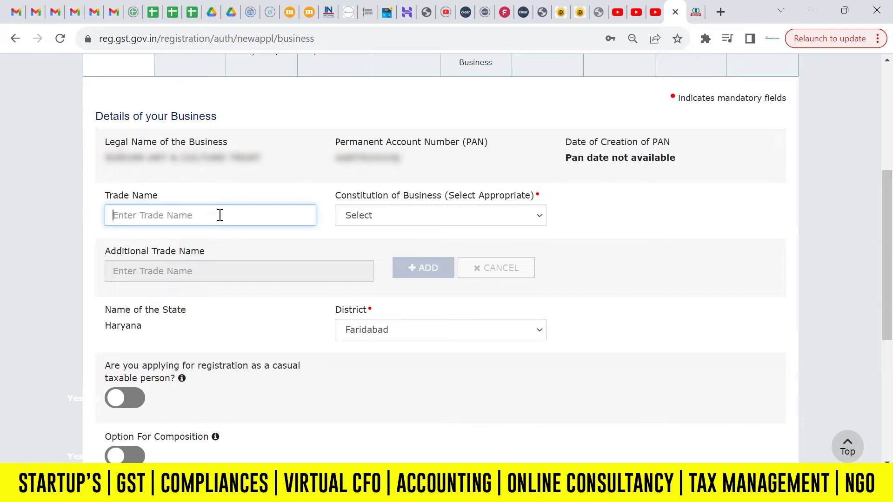
pyautogui.click(394, 215)
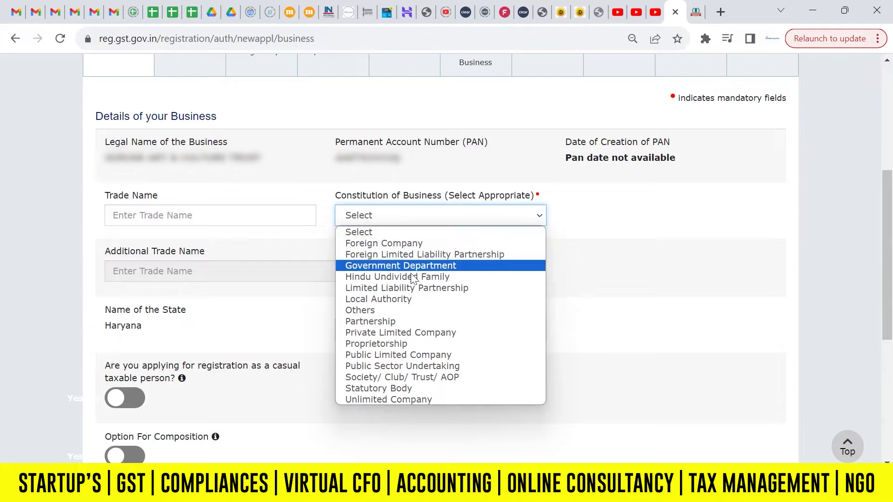
pyautogui.click(435, 378)
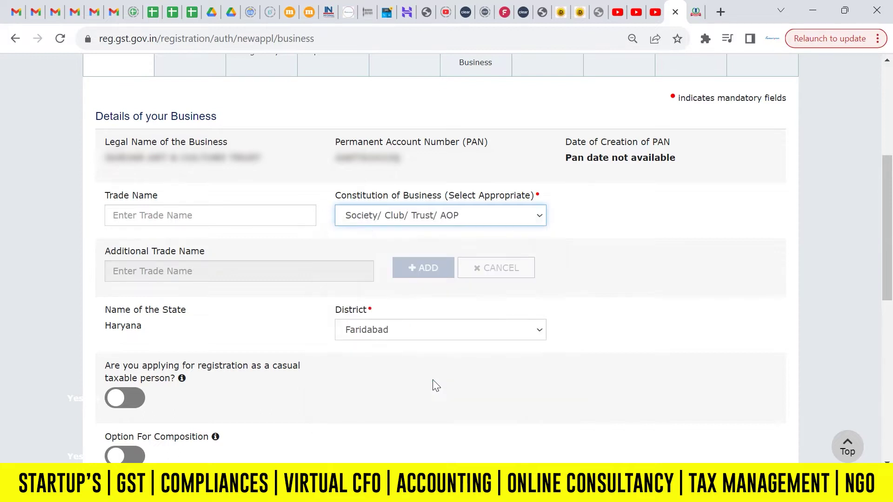
pyautogui.click(494, 219)
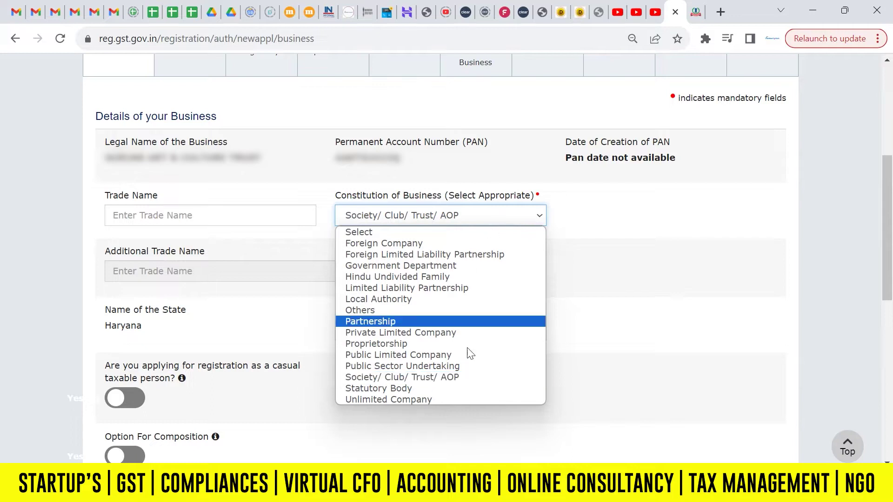
pyautogui.click(452, 378)
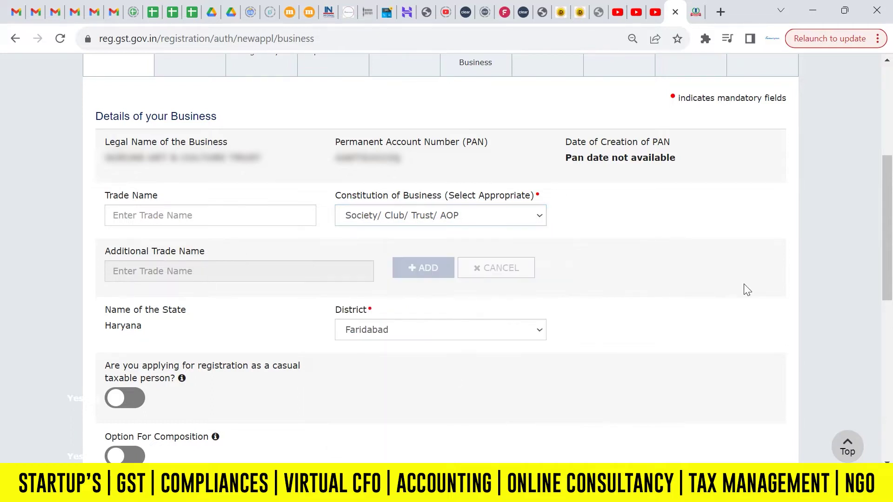
pyautogui.scroll(-3, 824, 291)
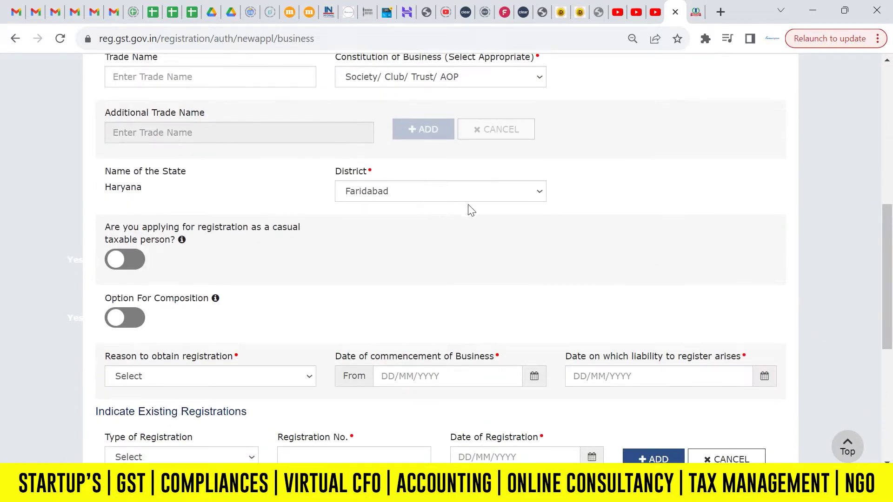
pyautogui.moveTo(888, 277); pyautogui.dragTo(890, 300)
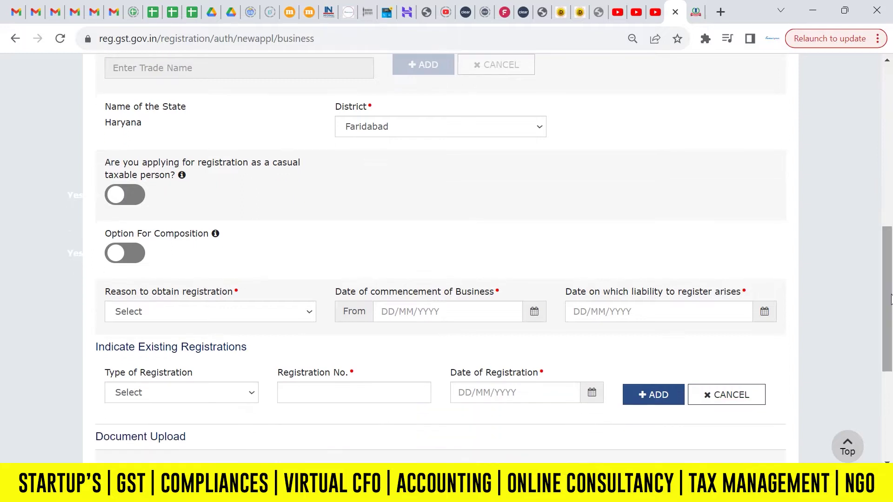
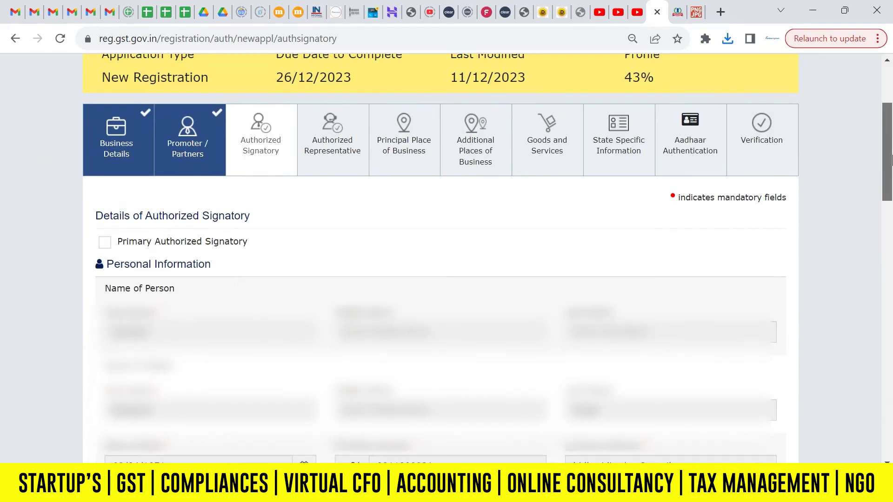
# - Mark the signatory as primary, attach a Letter of Authorisation as proof, and save
pyautogui.click(105, 243)
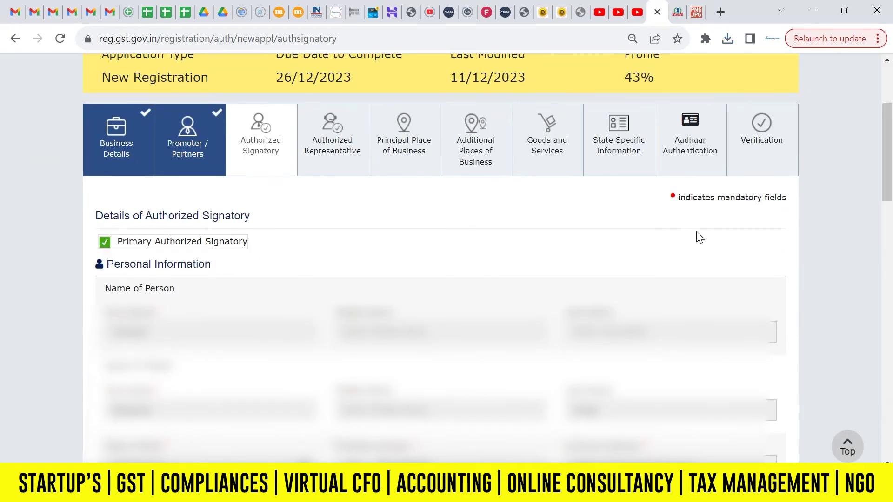
pyautogui.moveTo(888, 199); pyautogui.dragTo(891, 442)
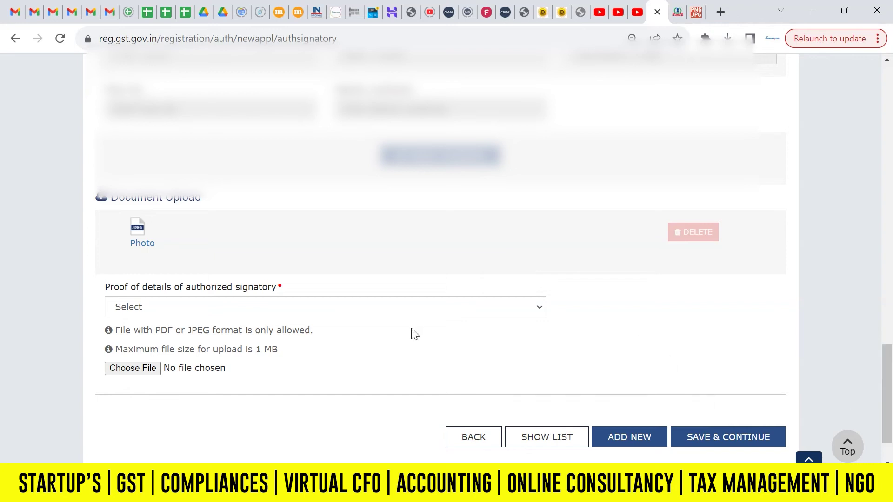
pyautogui.click(428, 307)
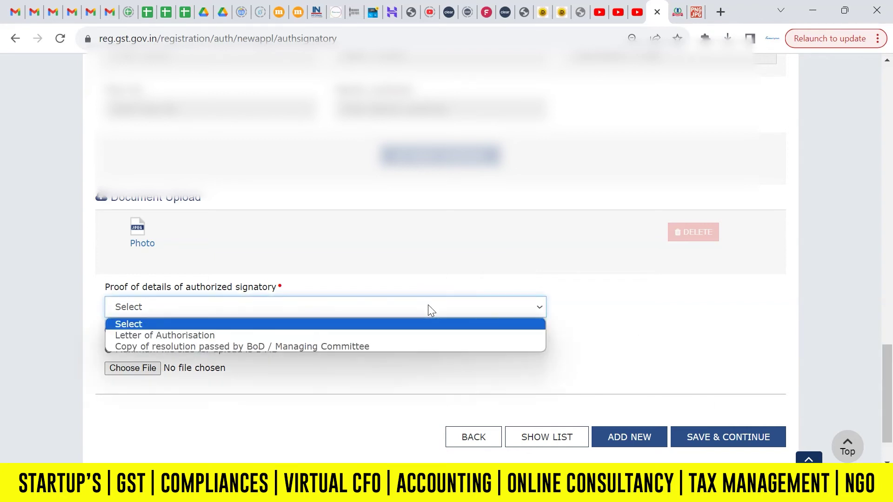
pyautogui.click(577, 318)
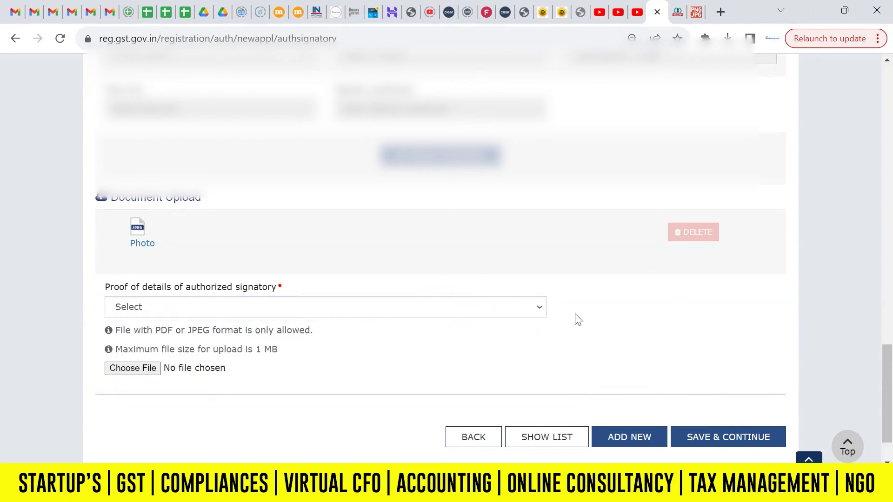
pyautogui.click(255, 313)
pyautogui.click(207, 335)
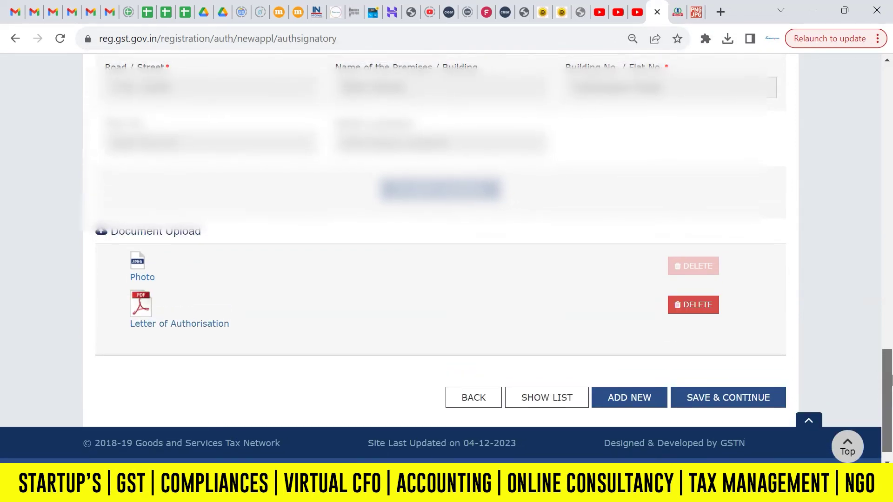
pyautogui.moveTo(892, 375); pyautogui.dragTo(891, 375)
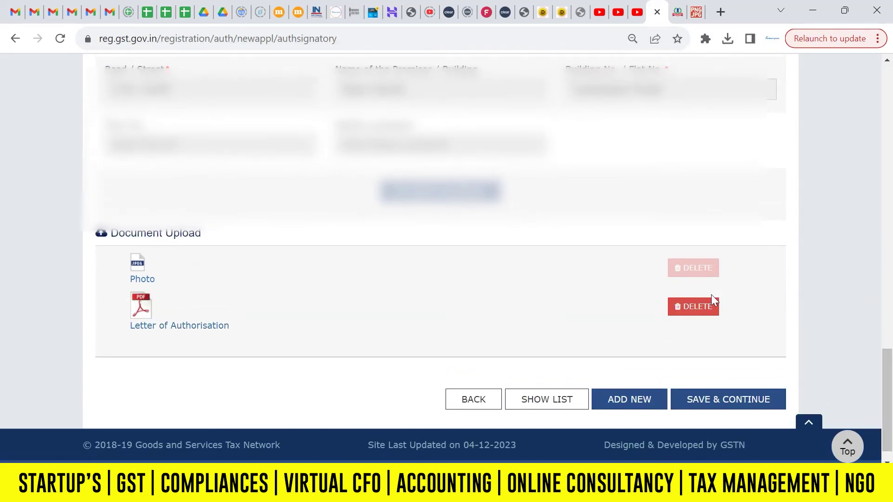
pyautogui.click(712, 397)
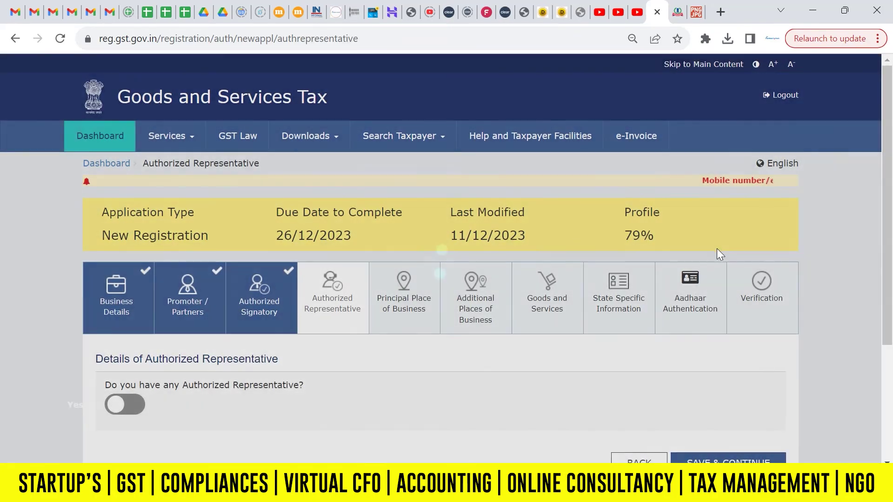
# - Save the Authorized Representative tab without adding any representative
pyautogui.scroll(-2, 682, 345)
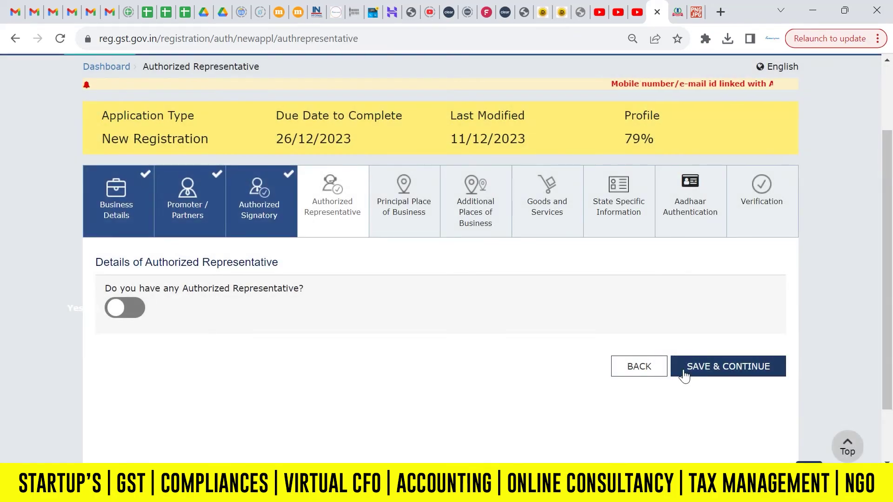
pyautogui.click(714, 364)
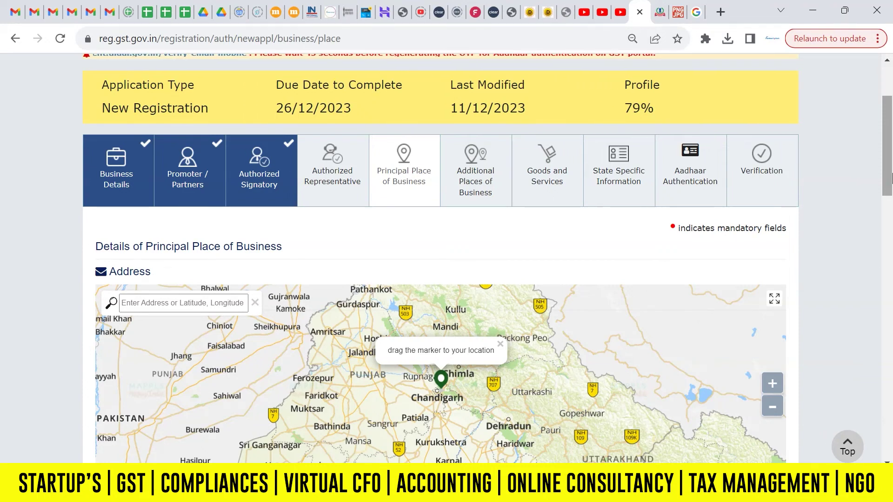
# - Enter the business PIN code, pick its suggestion, and fill in the building number
pyautogui.moveTo(890, 177); pyautogui.dragTo(891, 267)
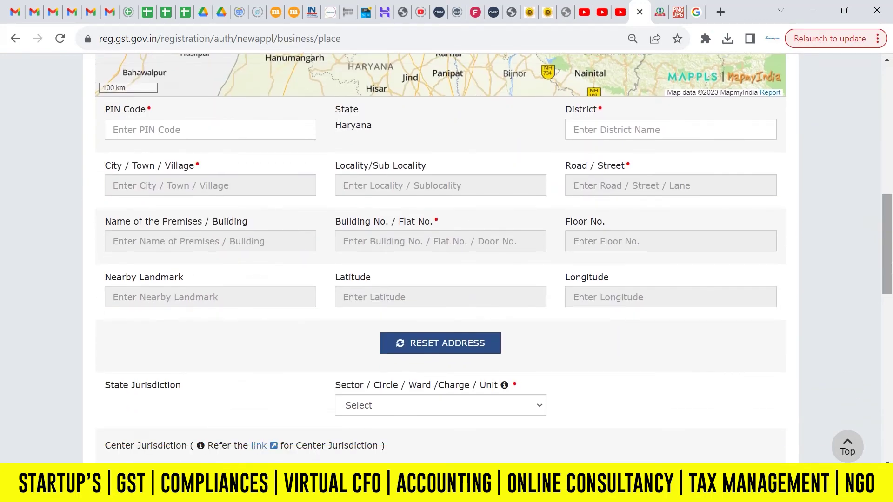
pyautogui.click(254, 126)
pyautogui.write('121009')
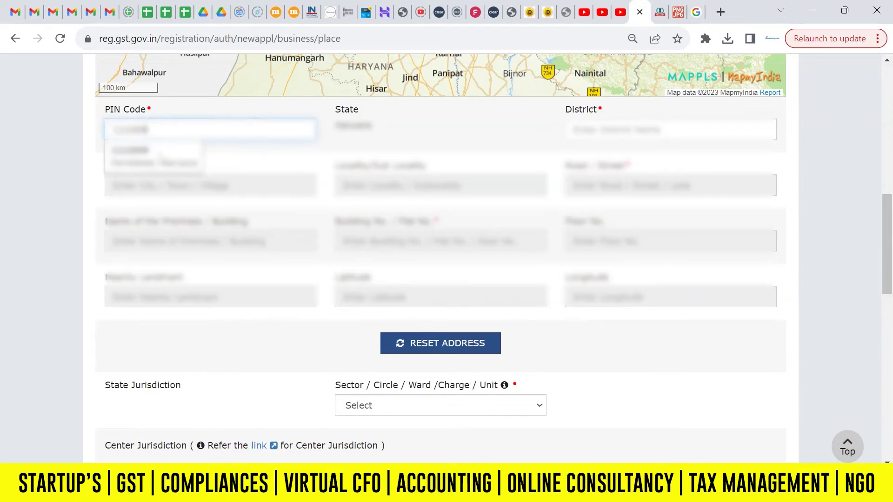
pyautogui.click(154, 157)
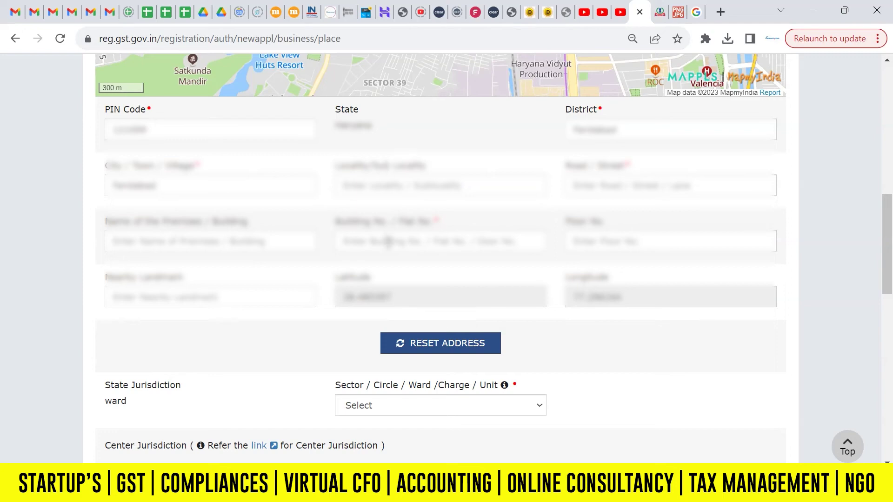
pyautogui.write('hous')
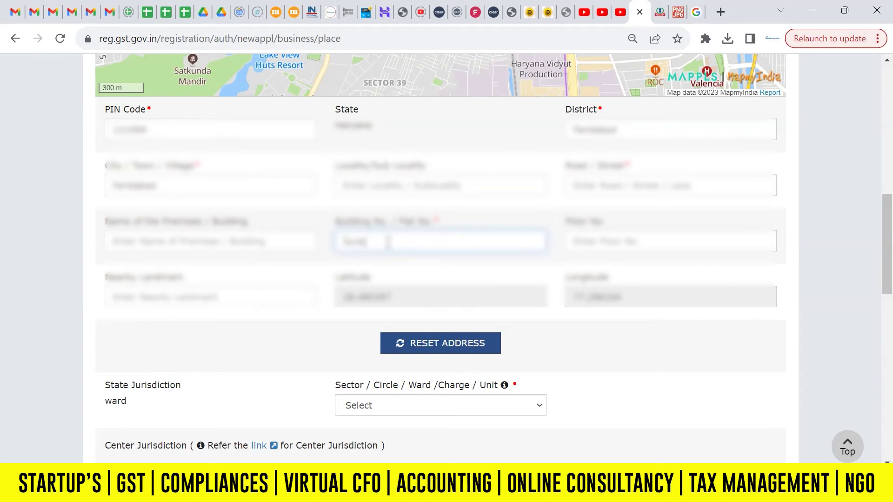
pyautogui.write('j kund')
pyautogui.press('Tab')
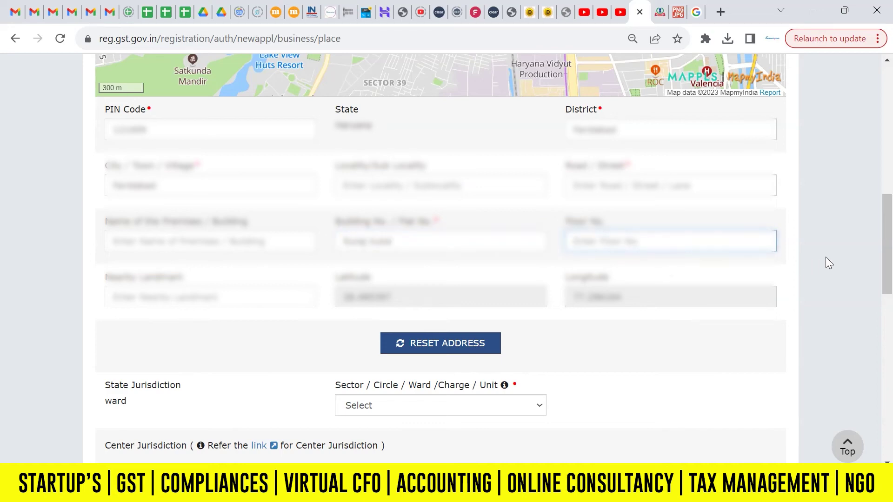
pyautogui.click(826, 257)
pyautogui.moveTo(892, 273); pyautogui.dragTo(891, 331)
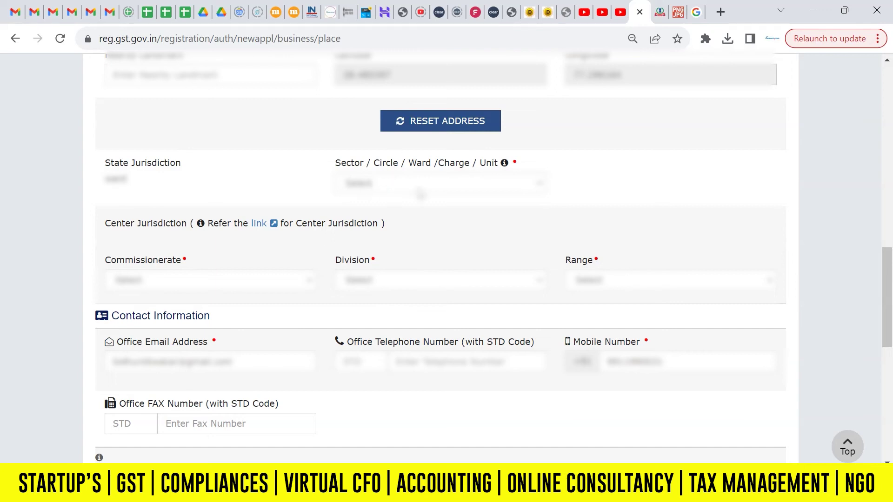
# - Set jurisdiction to FARIDABAD, FARIDABAD NORTH, RANGE-16 and Faridabad (North) Ward 10
pyautogui.click(284, 280)
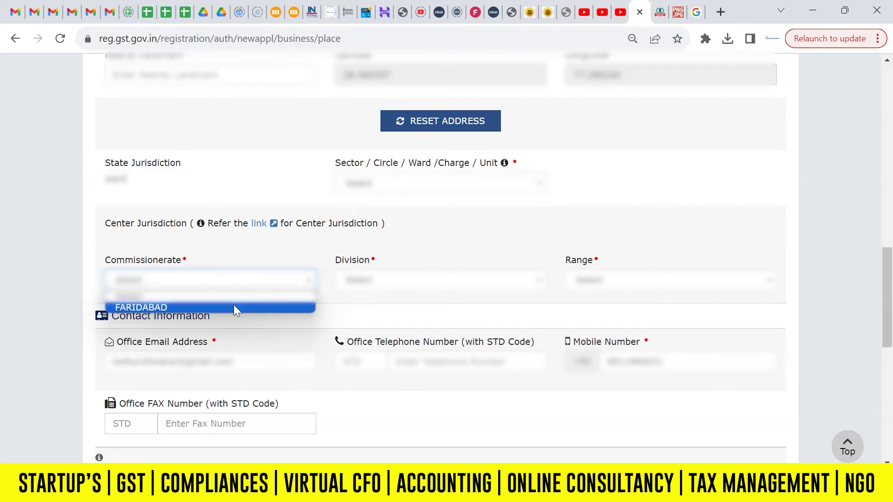
pyautogui.click(234, 305)
pyautogui.click(396, 281)
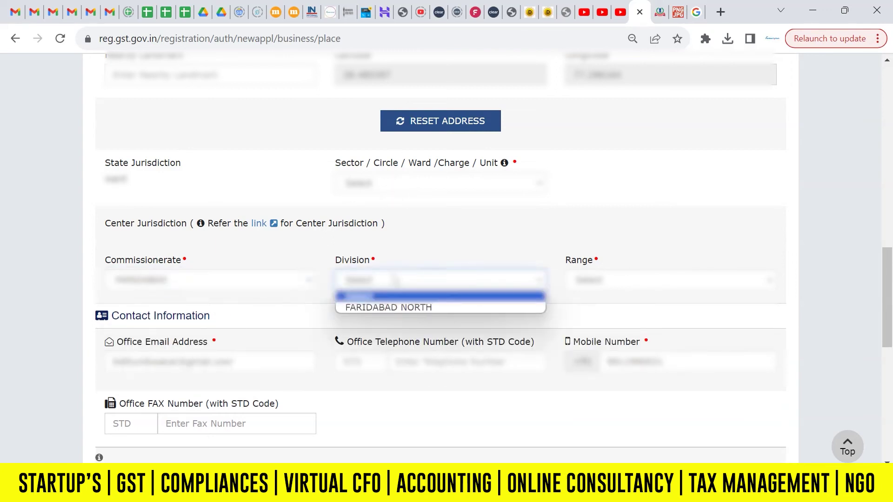
pyautogui.click(395, 307)
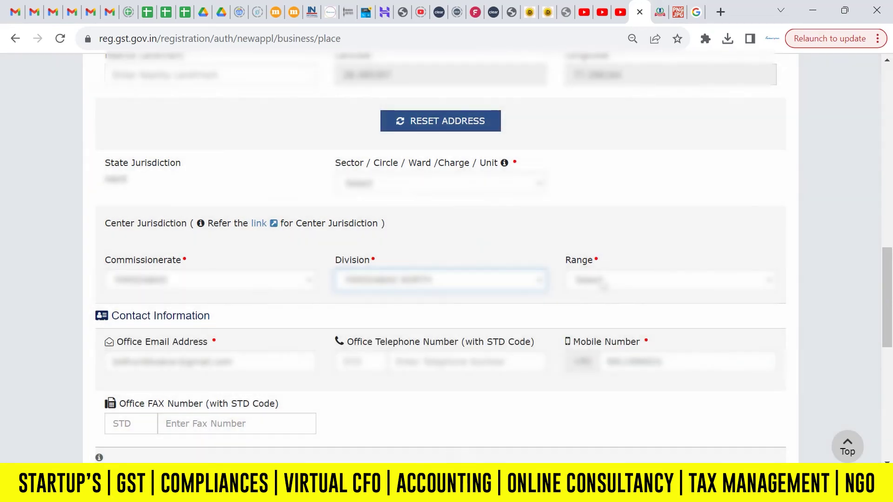
pyautogui.click(603, 284)
pyautogui.click(601, 307)
pyautogui.click(414, 188)
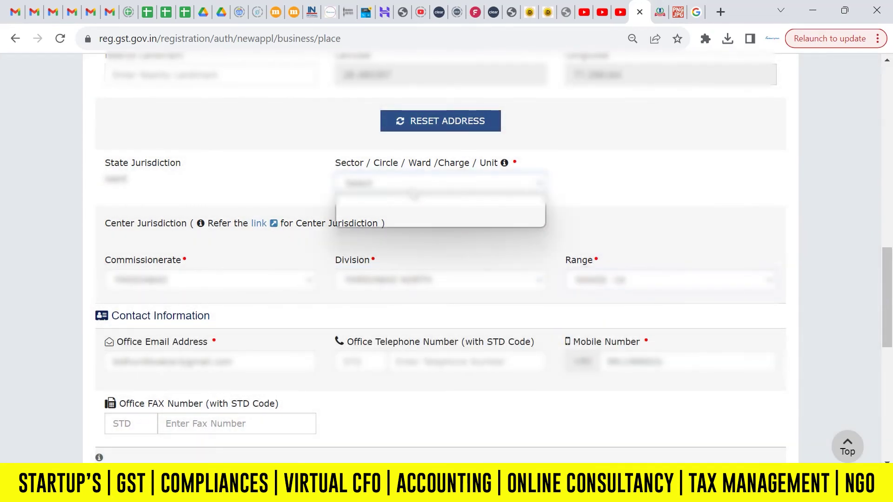
pyautogui.click(410, 208)
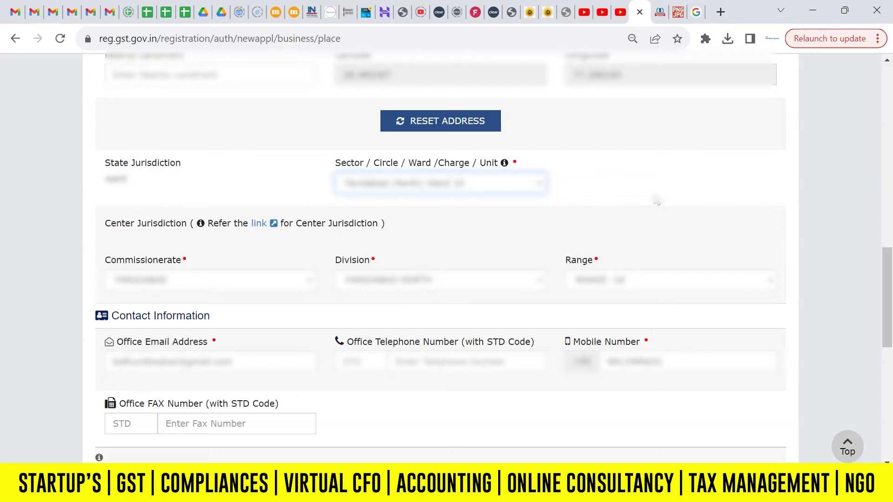
pyautogui.moveTo(888, 291); pyautogui.dragTo(892, 331)
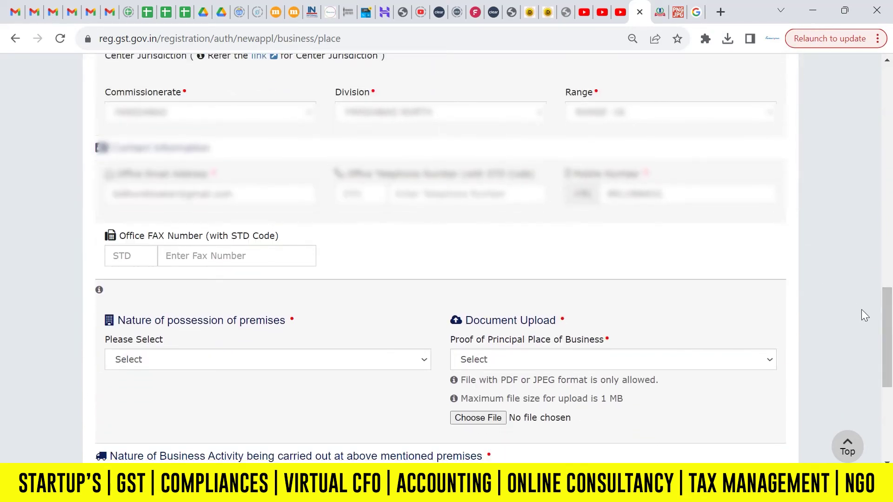
# - Set nature of possession to Consent and upload a Consent Letter PDF as proof
pyautogui.scroll(-3, 330, 286)
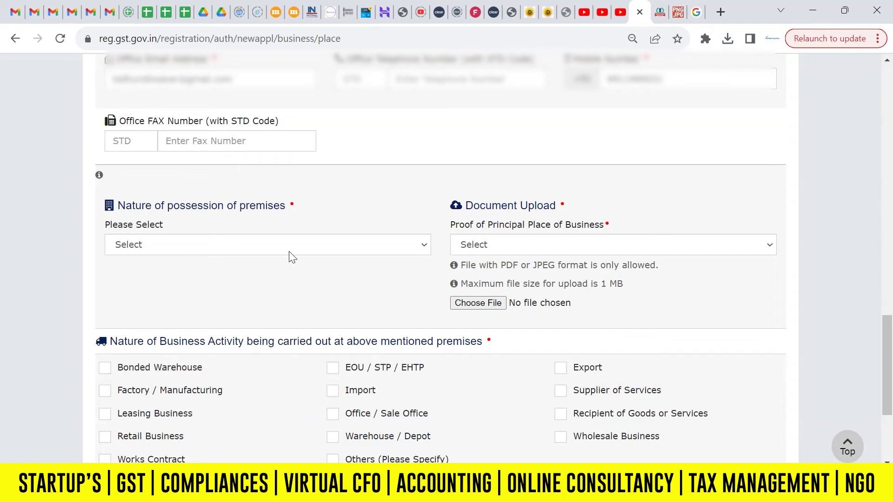
pyautogui.click(356, 245)
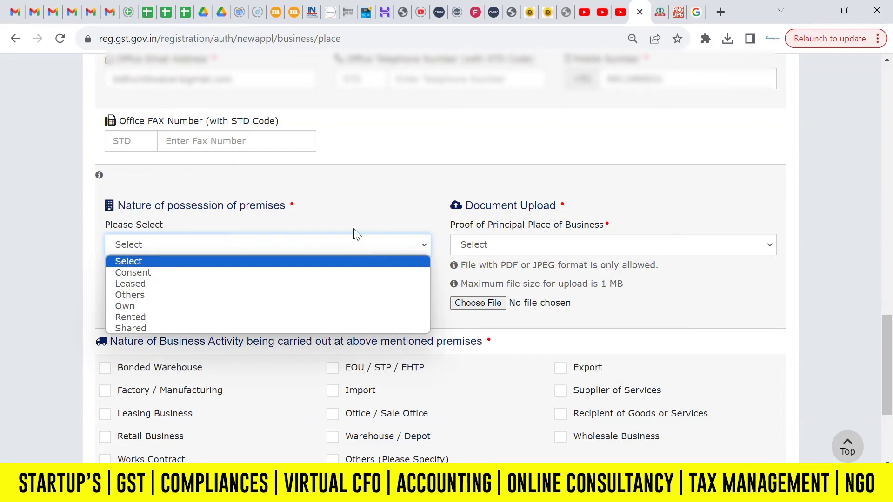
pyautogui.click(350, 209)
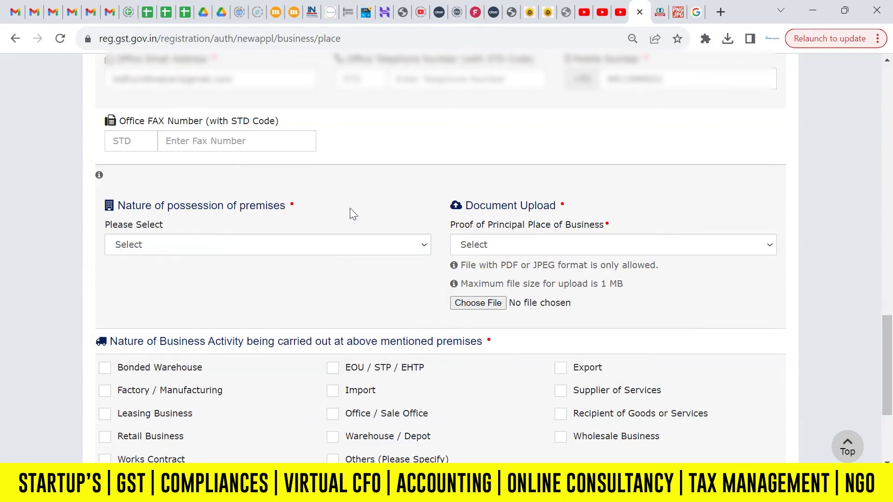
pyautogui.click(346, 238)
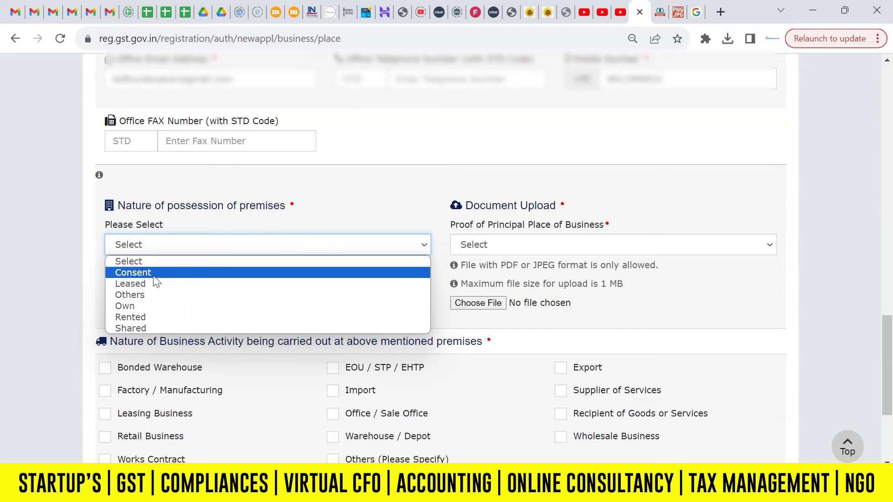
pyautogui.click(94, 263)
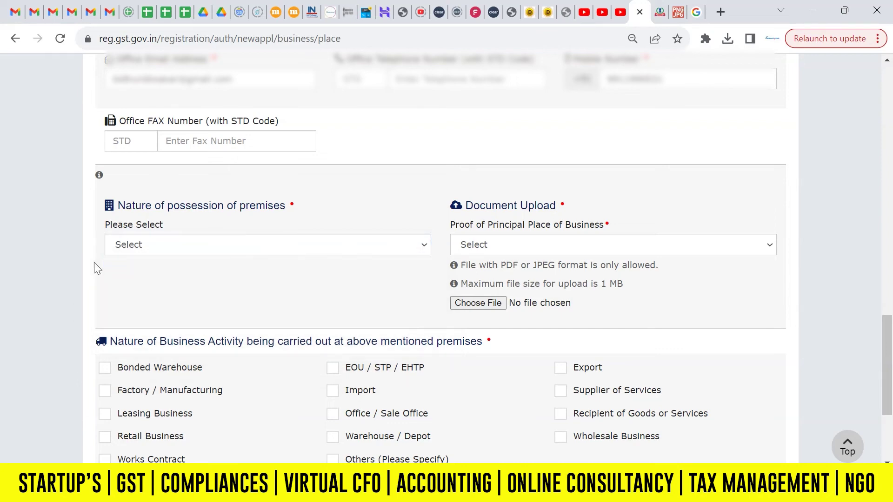
pyautogui.click(136, 246)
pyautogui.click(139, 272)
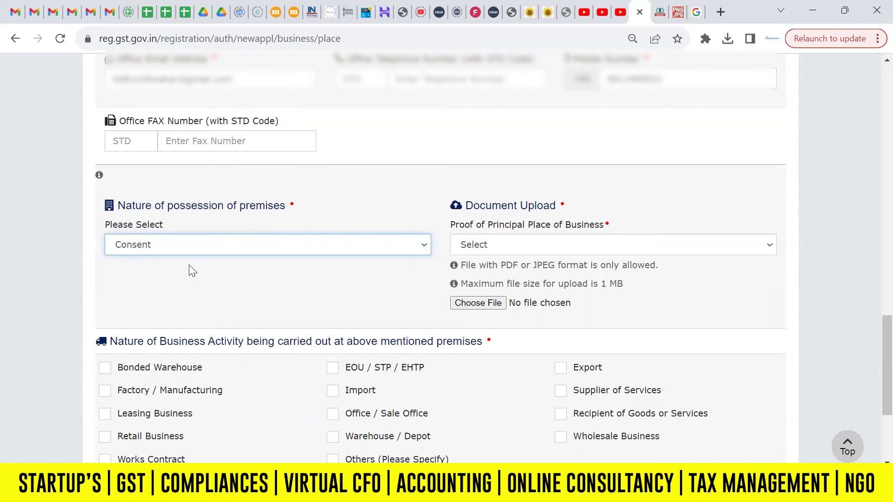
pyautogui.click(520, 245)
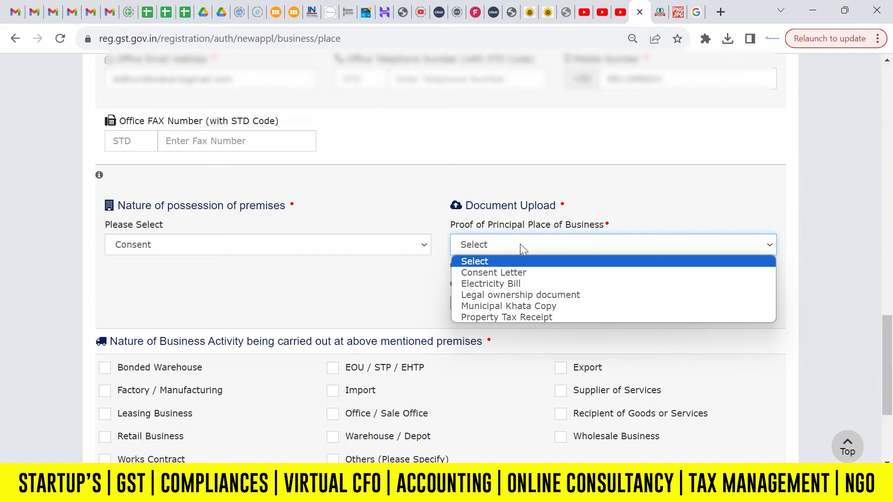
pyautogui.click(517, 272)
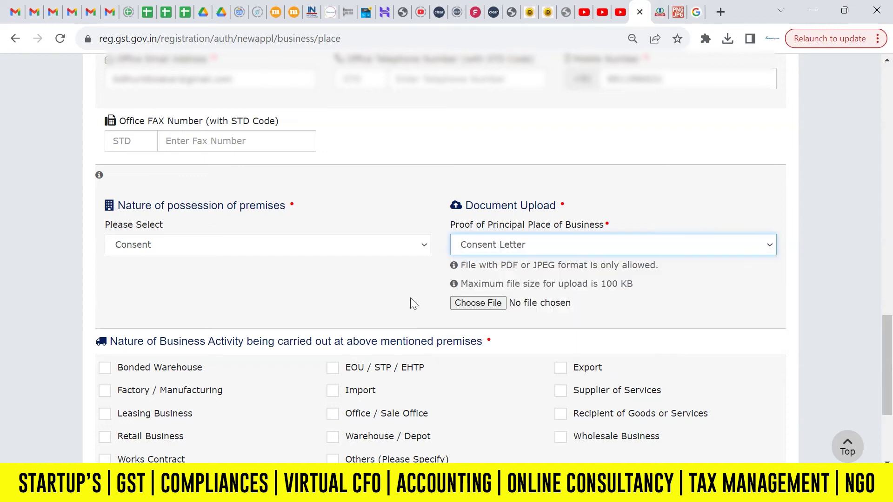
pyautogui.click(470, 302)
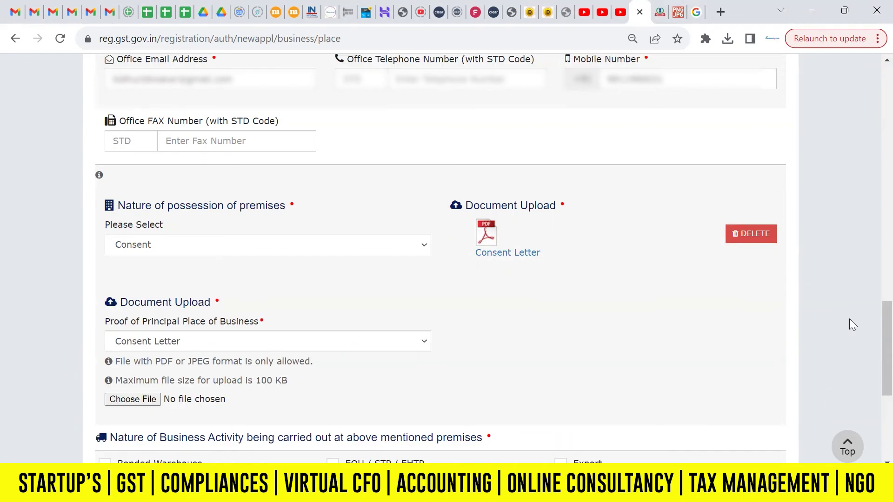
# - Scroll through the Principal Place of Business form to review it before saving
pyautogui.moveTo(888, 348); pyautogui.dragTo(889, 370)
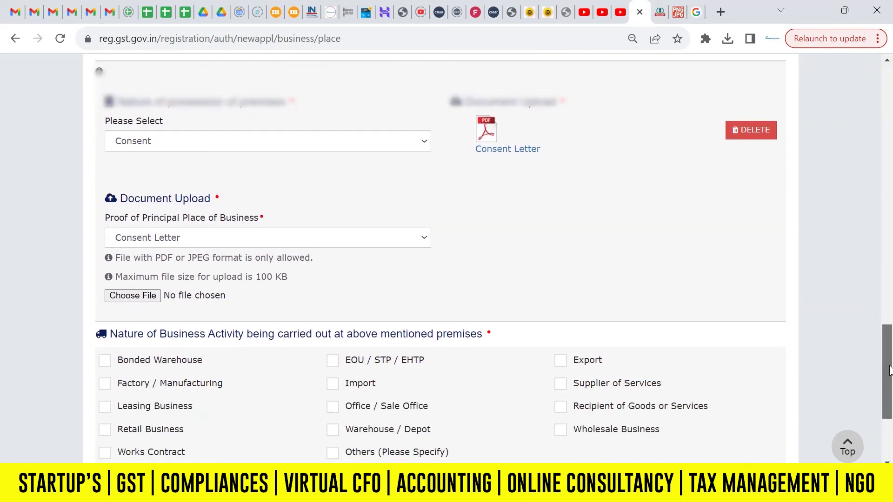
pyautogui.scroll(2, 299, 209)
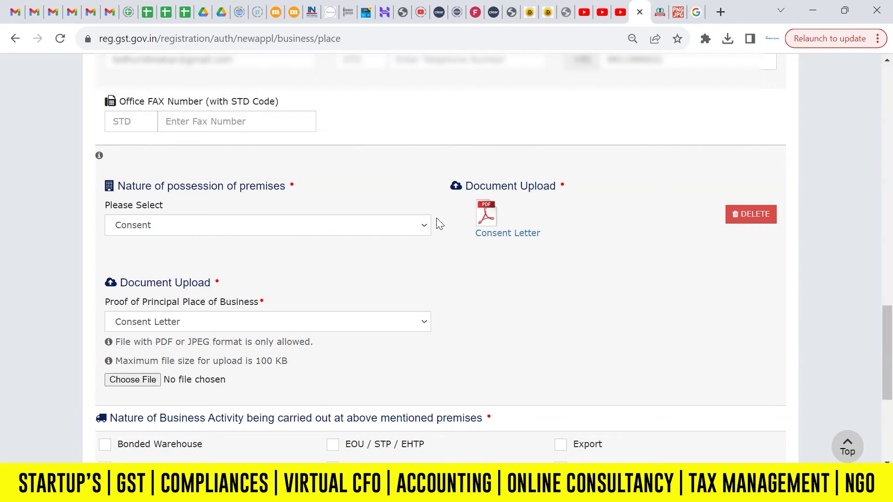
pyautogui.scroll(-4, 890, 397)
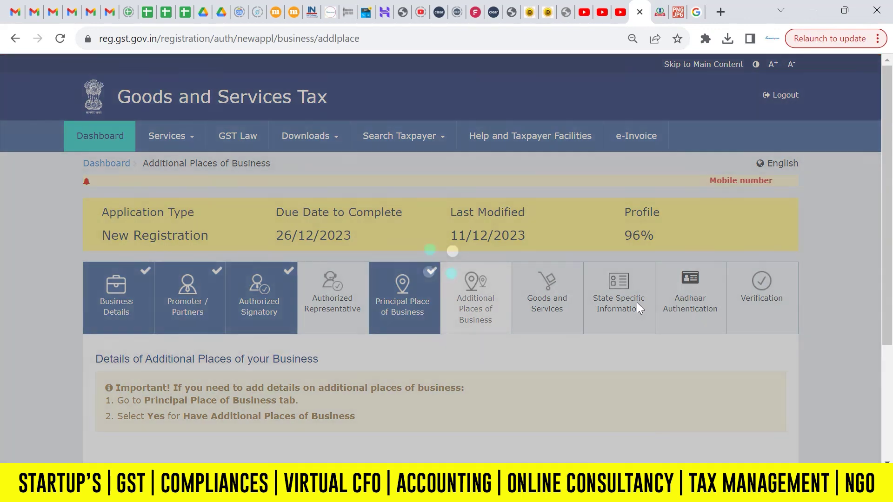
# - Skip additional places of business and add service code 999332 under Services
pyautogui.moveTo(891, 232); pyautogui.dragTo(892, 305)
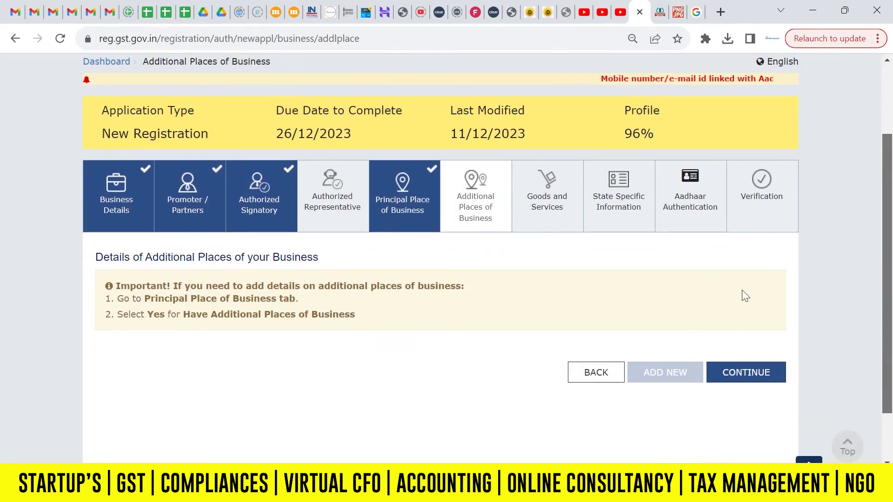
pyautogui.click(729, 383)
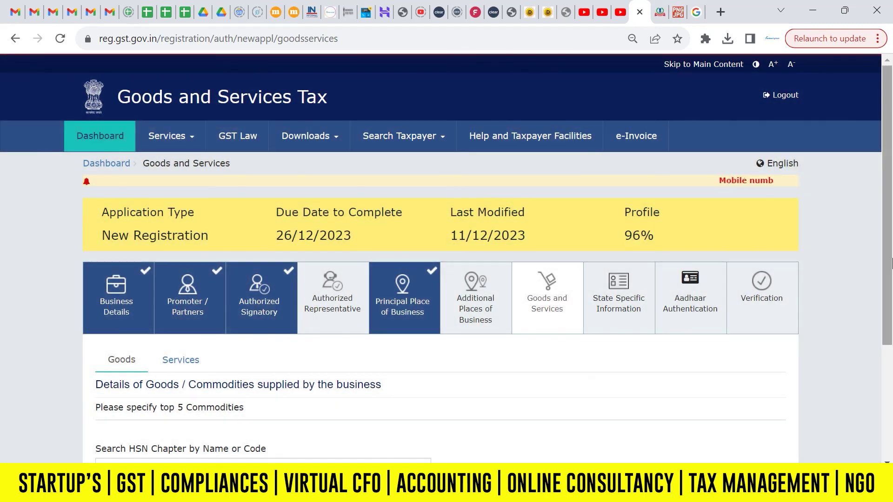
pyautogui.scroll(-3, 891, 263)
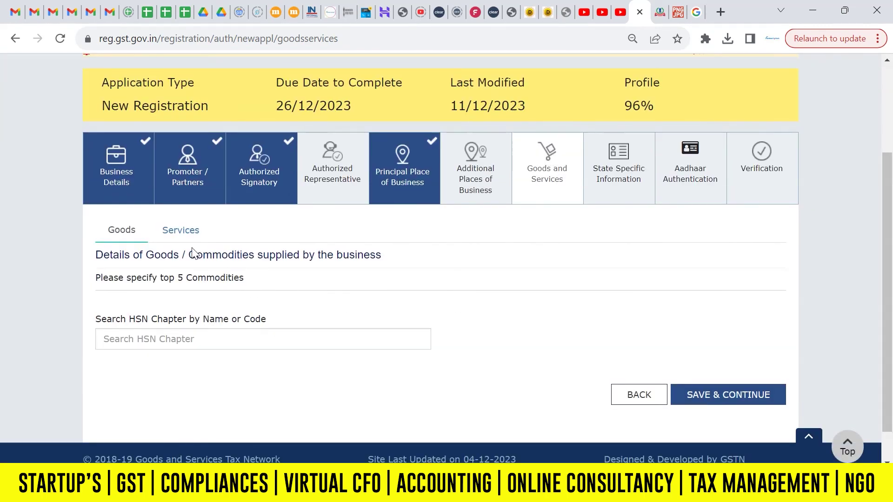
pyautogui.click(181, 234)
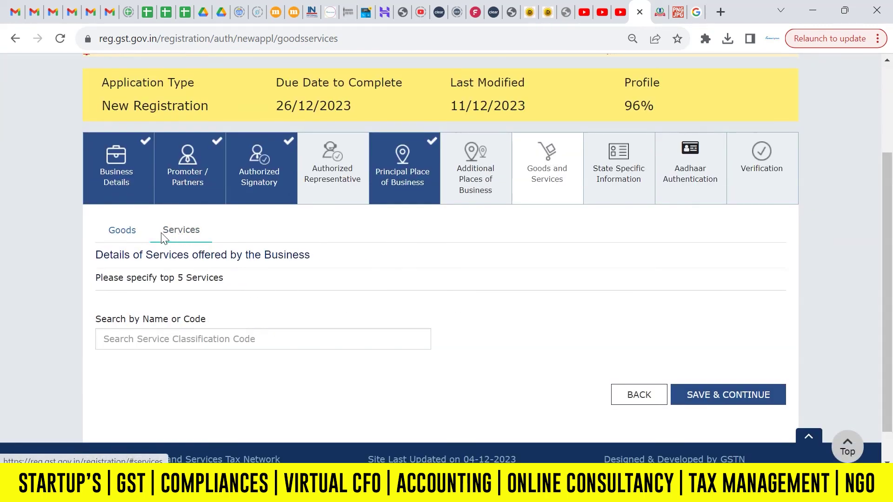
pyautogui.click(163, 336)
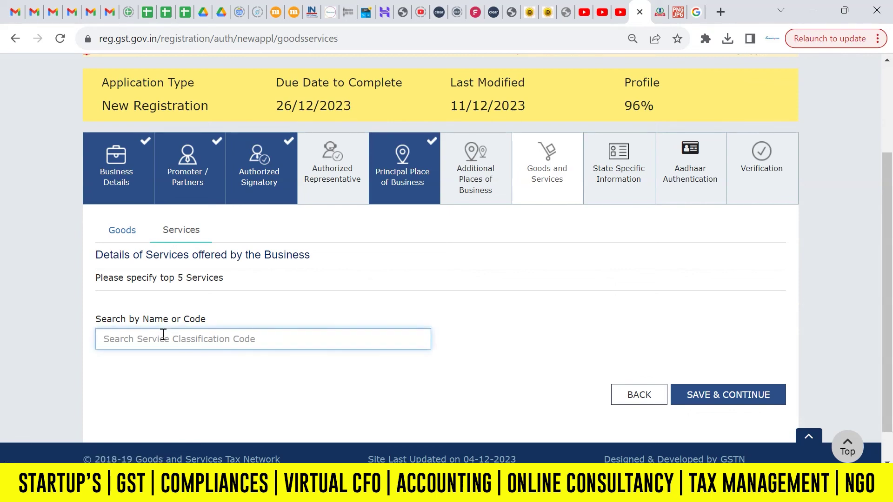
pyautogui.write('999332')
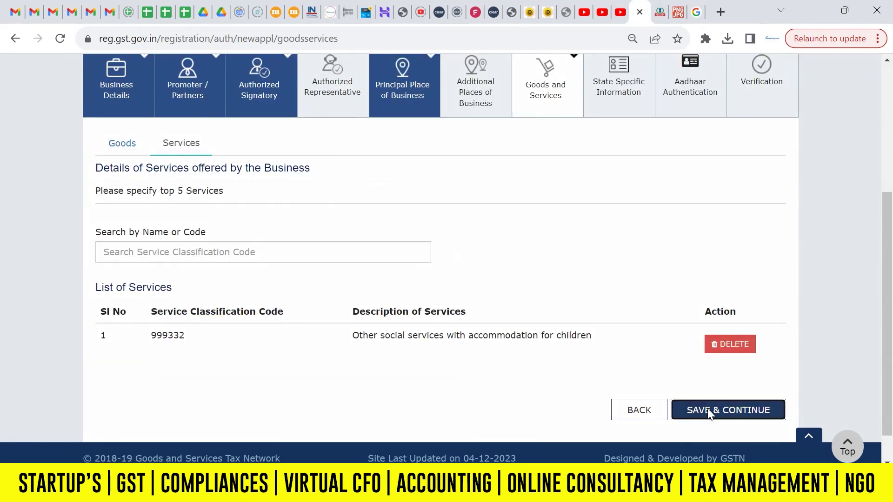
pyautogui.click(697, 411)
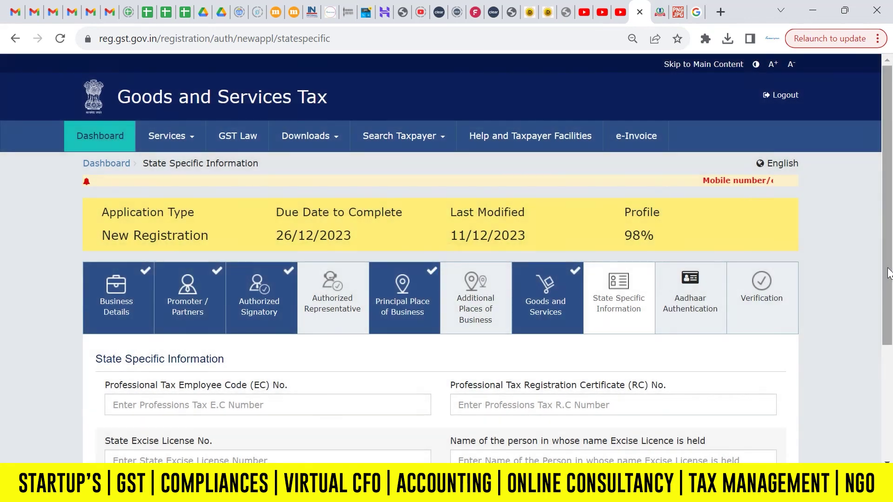
pyautogui.scroll(-2, 888, 273)
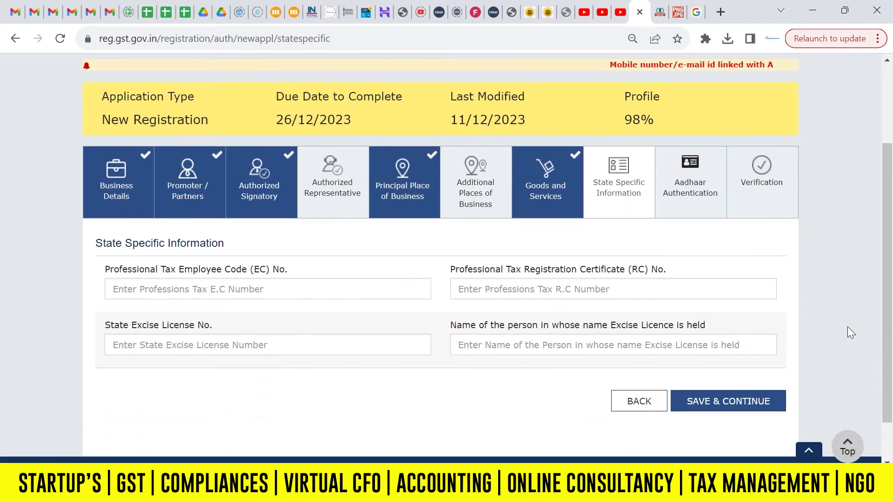
# - Save State Specific Information and Aadhaar Authentication as Yes, accepting the warning
pyautogui.click(716, 398)
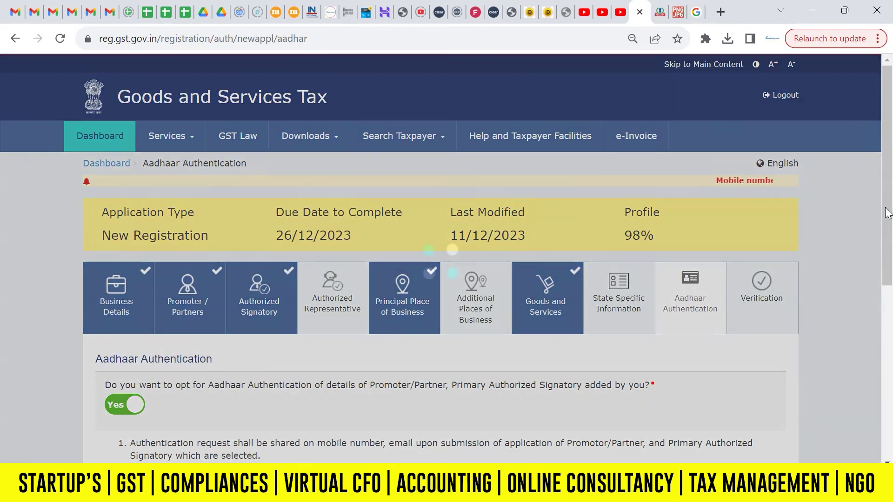
pyautogui.scroll(-4, 674, 291)
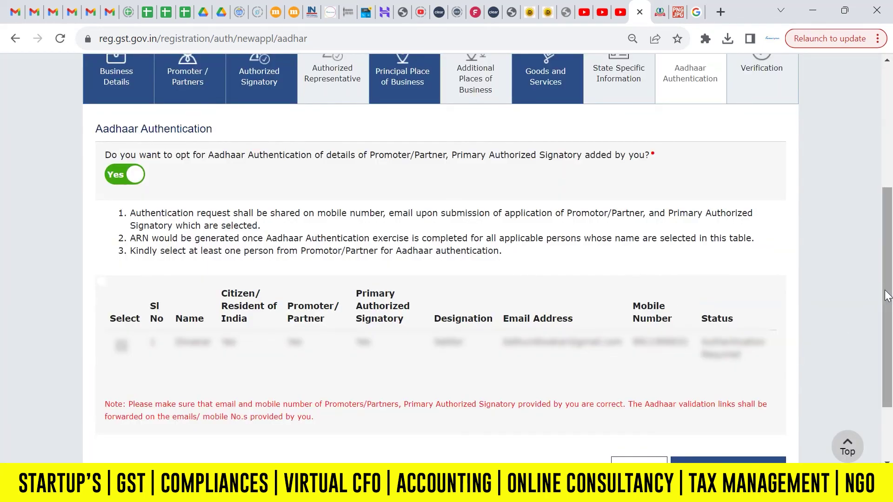
pyautogui.moveTo(885, 289); pyautogui.dragTo(885, 293)
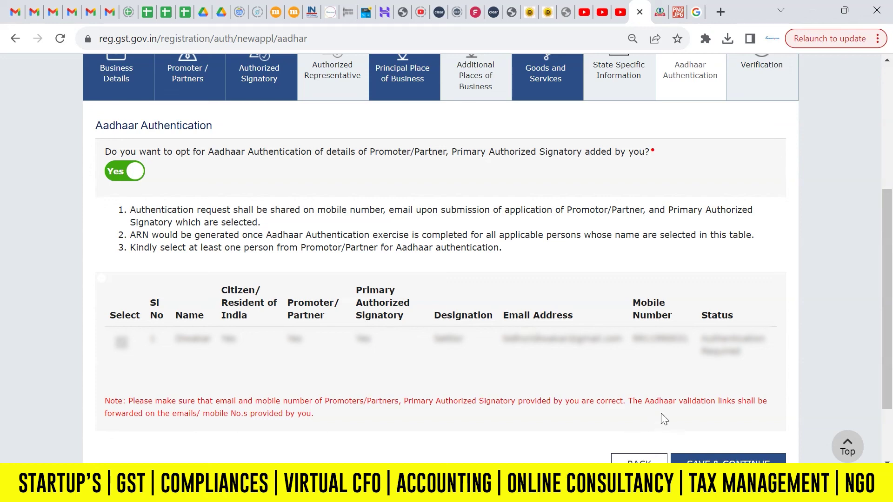
pyautogui.moveTo(892, 316); pyautogui.dragTo(892, 331)
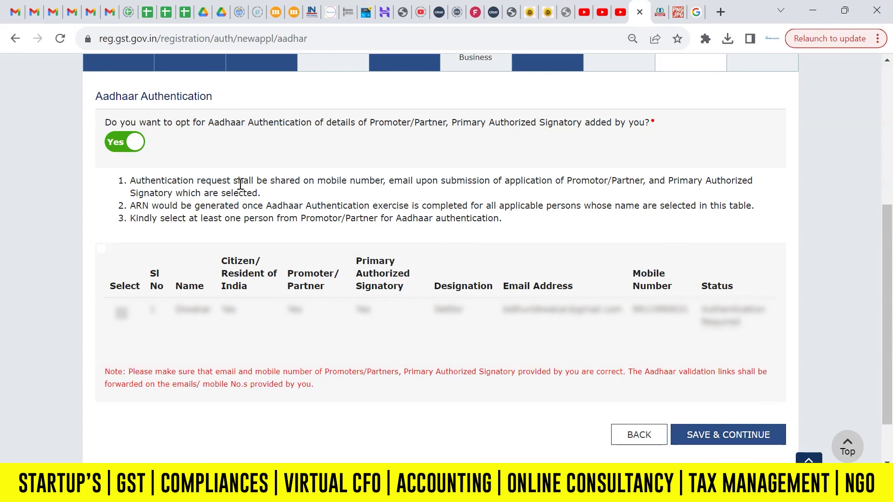
pyautogui.click(723, 437)
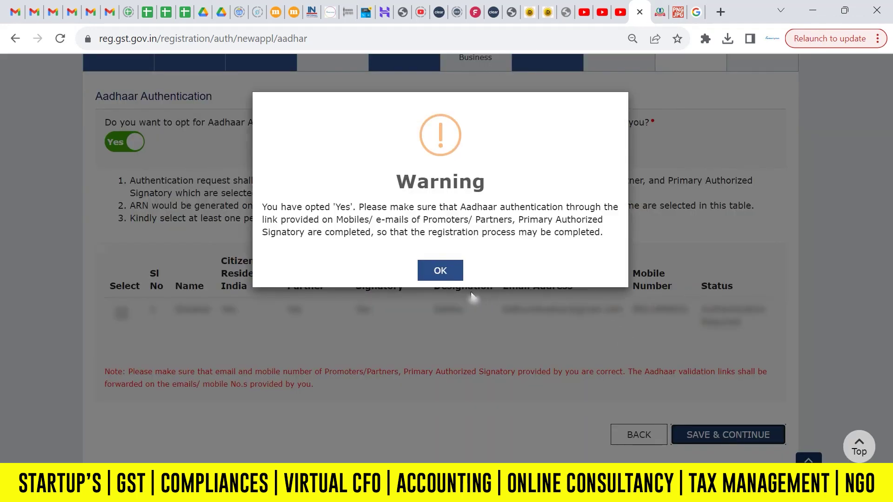
pyautogui.click(440, 271)
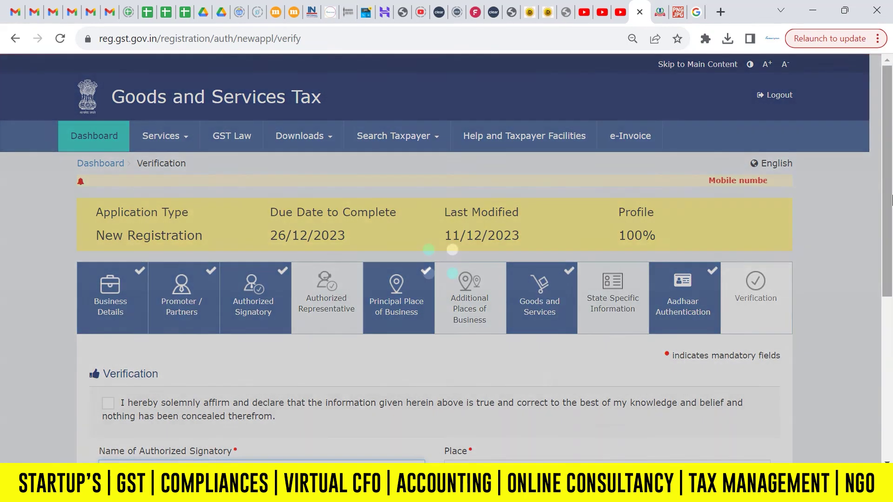
# - Affirm the declaration, choose the Settlor as authorized signatory, and enter Delhi as place
pyautogui.moveTo(891, 230); pyautogui.dragTo(892, 329)
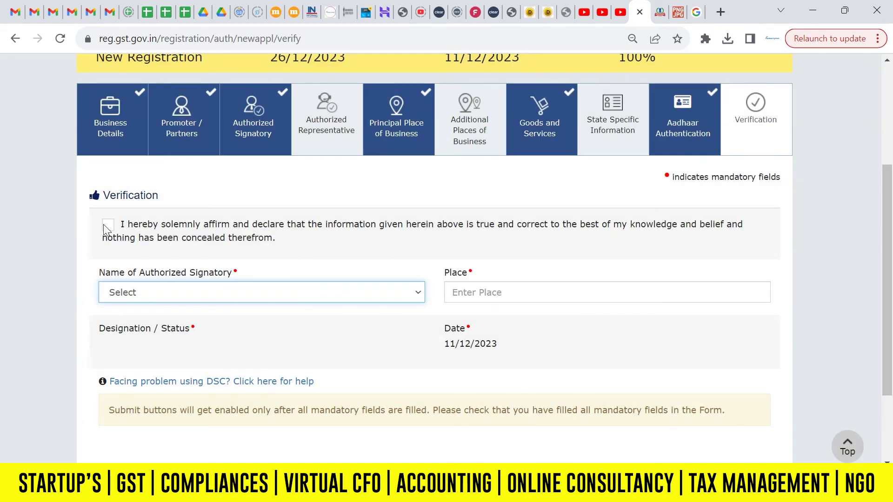
pyautogui.click(107, 229)
pyautogui.click(160, 298)
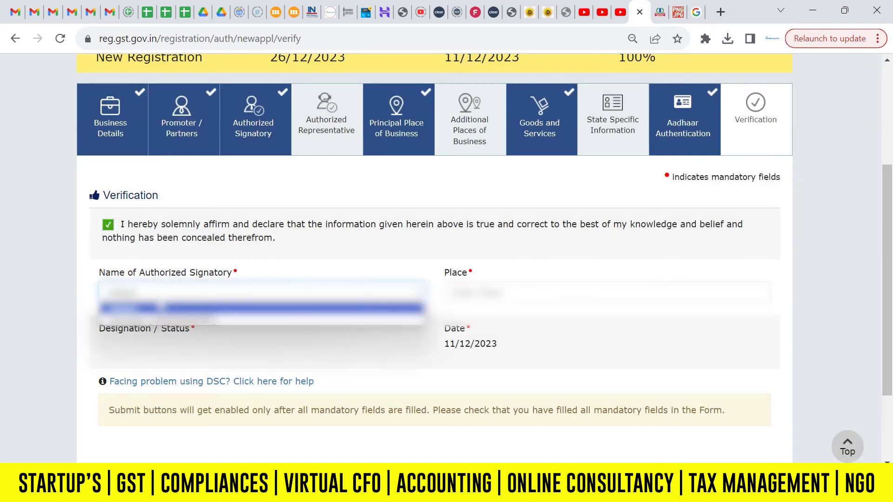
pyautogui.click(163, 321)
pyautogui.click(469, 293)
pyautogui.write('Delhi')
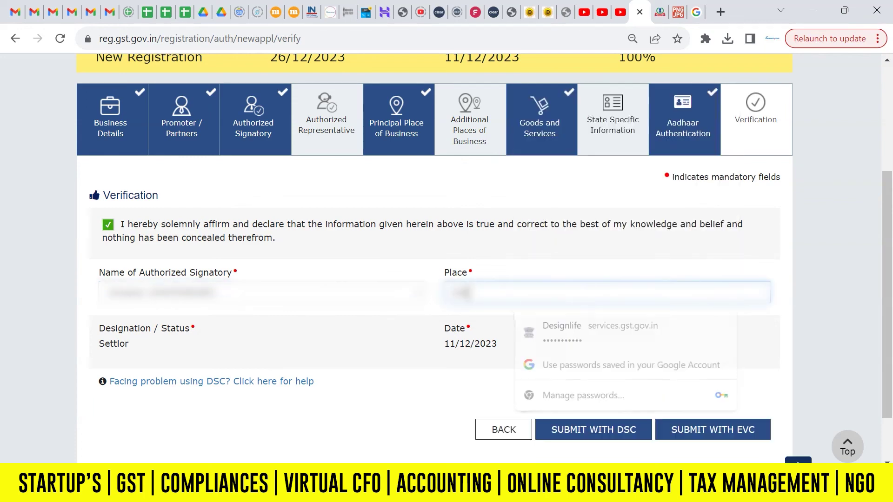
pyautogui.press('Tab')
pyautogui.click(514, 386)
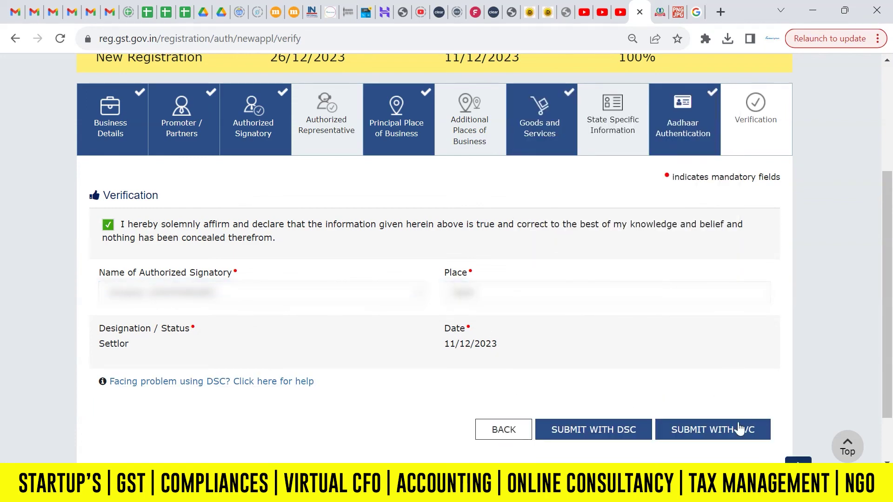